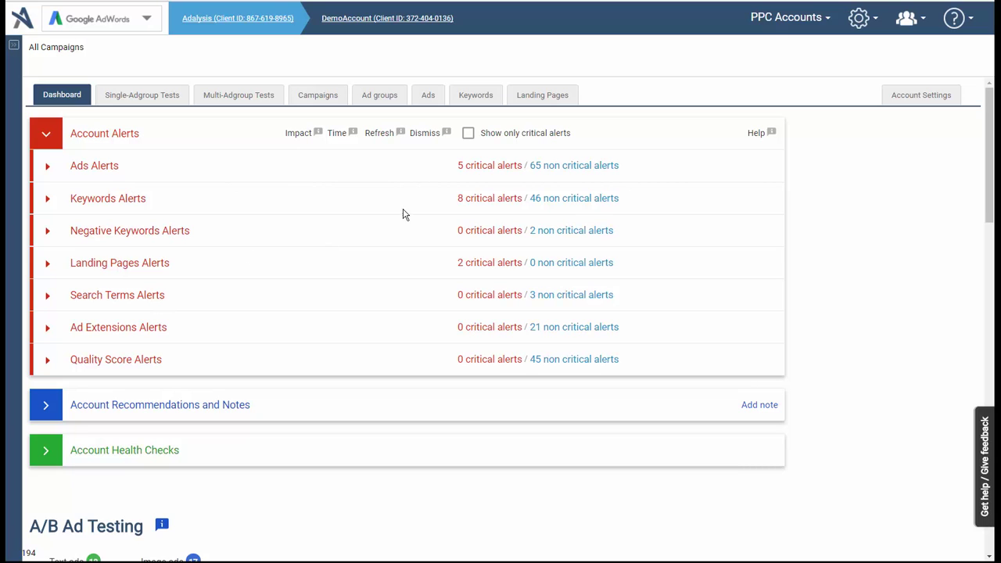
Show only critical account alerts and expand the Keywords Alerts and Landing Pages Alerts groups.
{"action": "left_click", "coordinate": [469, 134]}
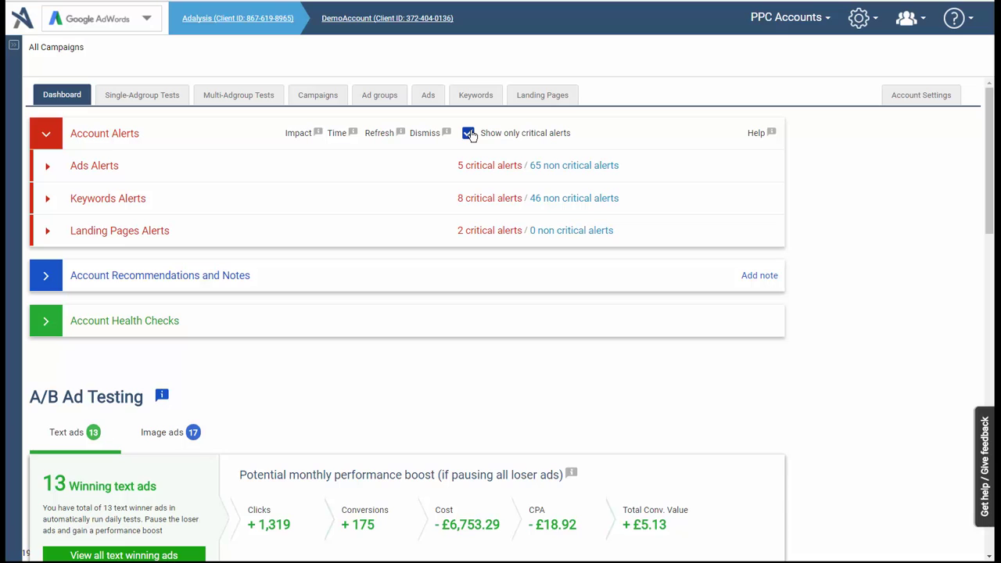
{"action": "left_click", "coordinate": [130, 206]}
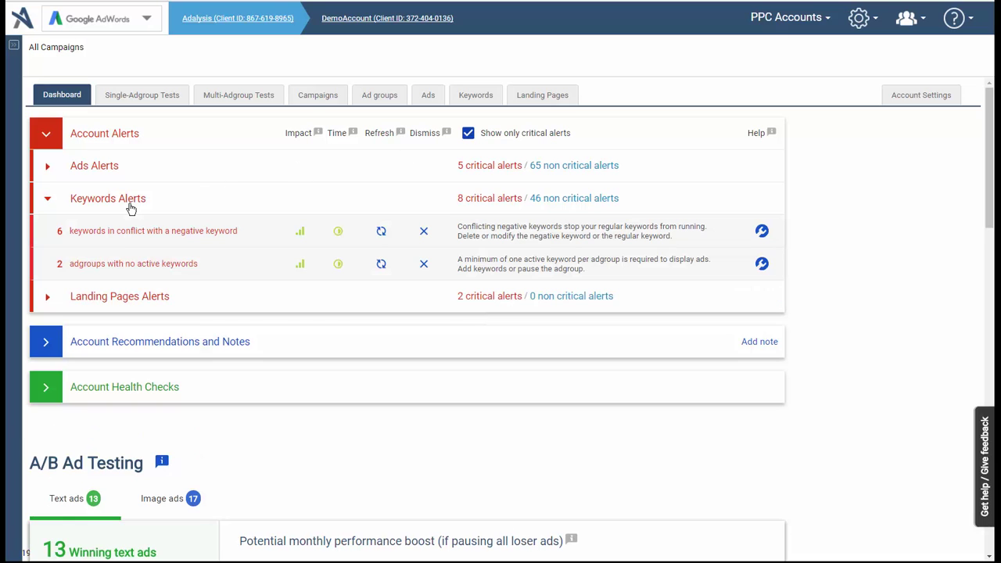
{"action": "left_click", "coordinate": [112, 297]}
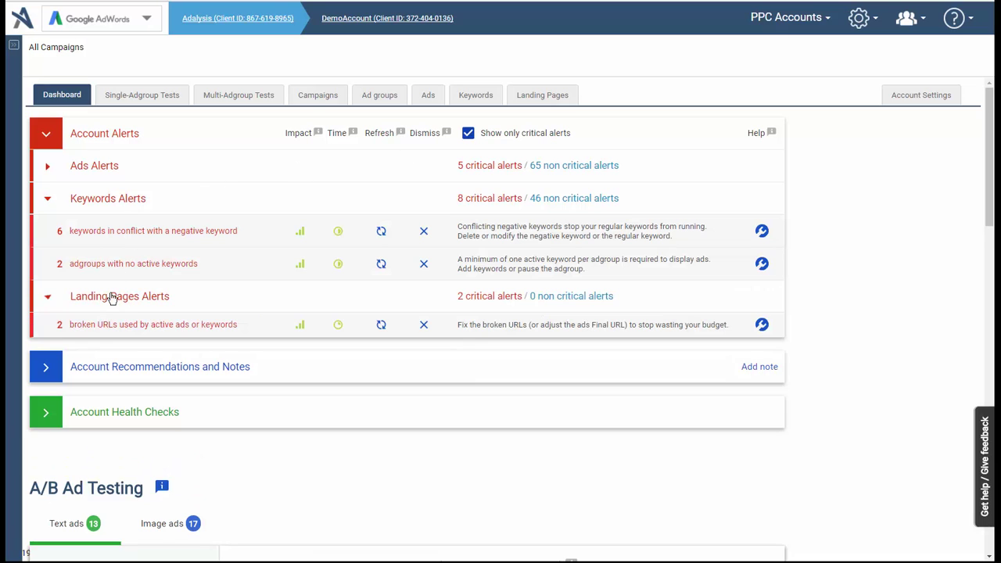
Show all account alerts again, expand Ads Alerts and check the impact of the adgroups with more than 15 active ads.
{"action": "left_click", "coordinate": [467, 135]}
{"action": "left_click", "coordinate": [48, 167]}
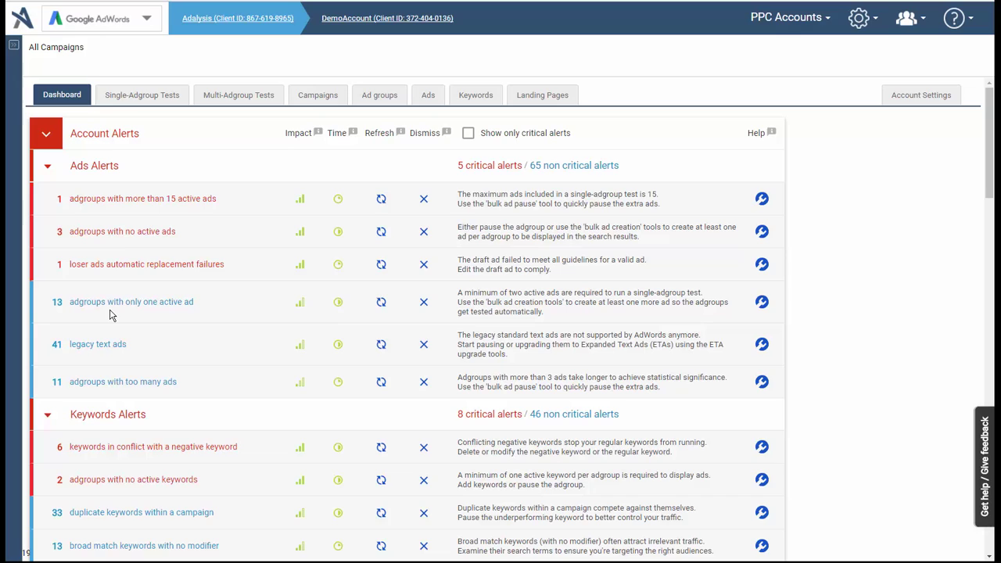
{"action": "mouse_move", "coordinate": [300, 200]}
Expand Search Terms Alerts and open the list of search terms to add as keywords.
{"action": "scroll", "coordinate": [210, 335], "scroll_direction": "down", "scroll_amount": 2}
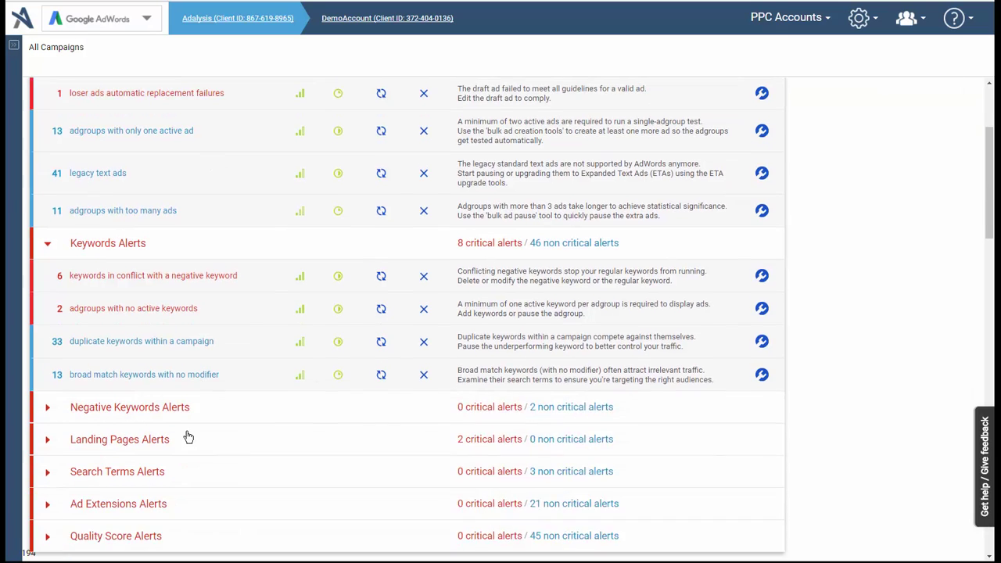
{"action": "left_click", "coordinate": [114, 467]}
{"action": "scroll", "coordinate": [227, 459], "scroll_direction": "down", "scroll_amount": 1}
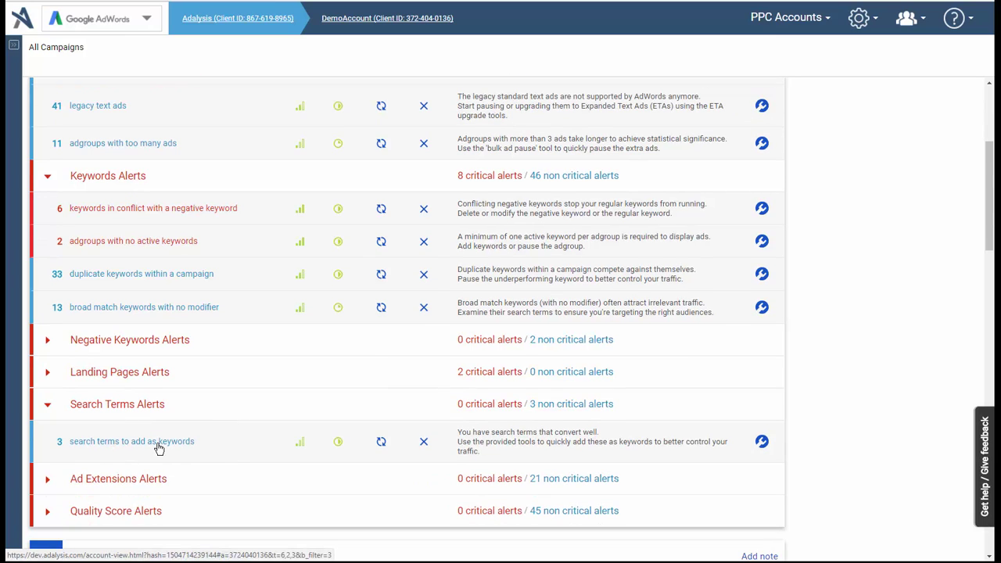
{"action": "left_click", "coordinate": [159, 443]}
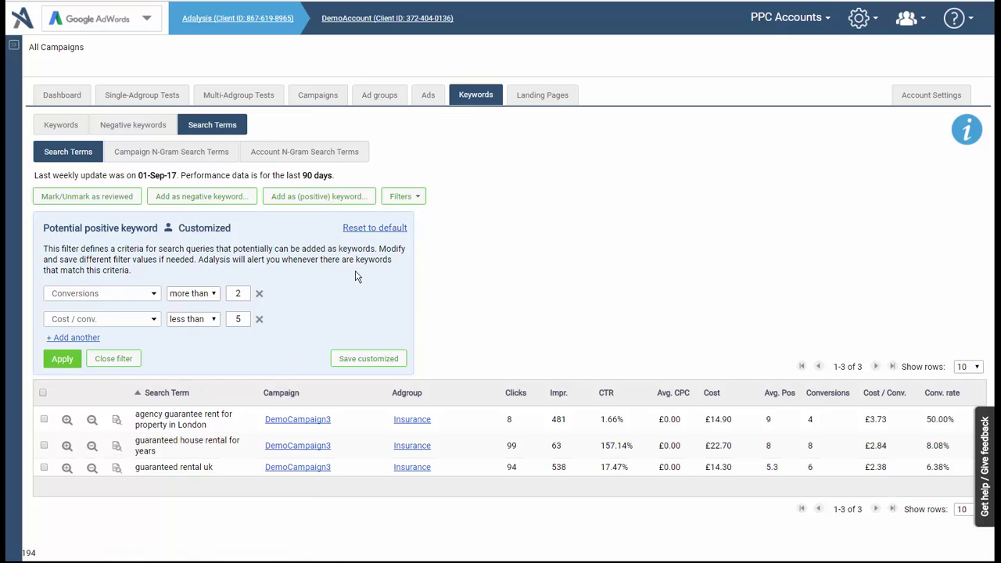
Reset the Potential positive keyword filter to its default values and save it.
{"action": "left_click", "coordinate": [381, 227]}
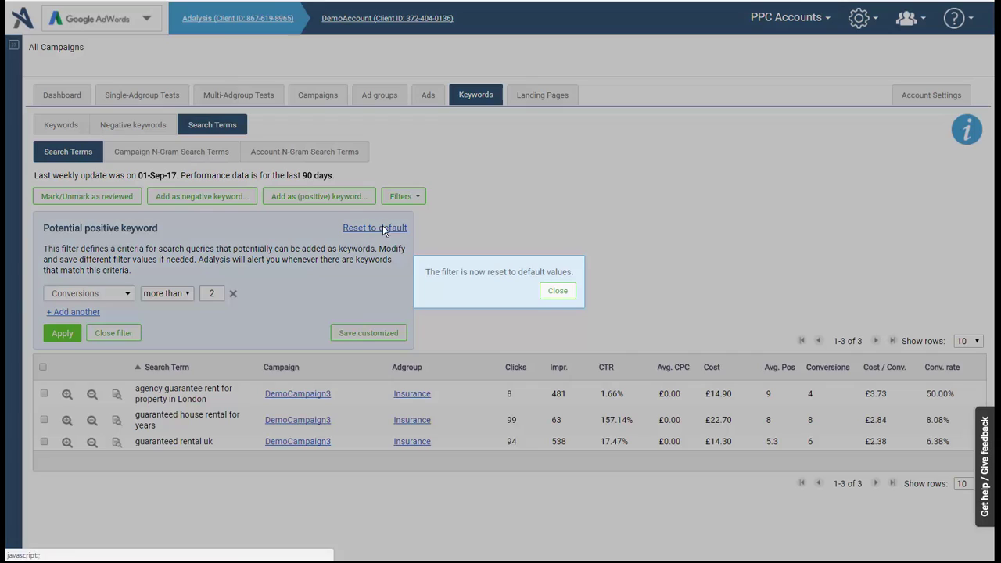
{"action": "left_click", "coordinate": [565, 290]}
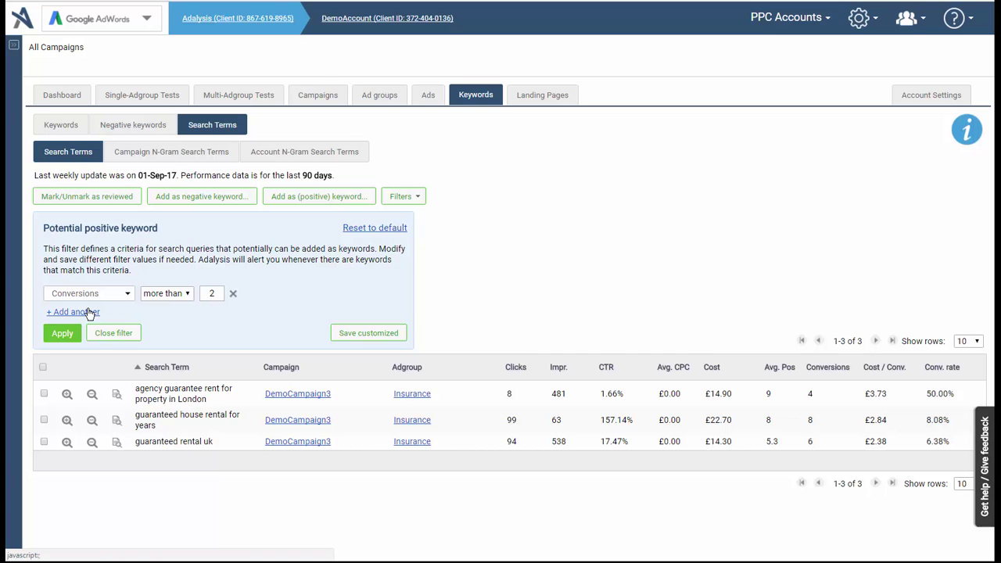
{"action": "left_click", "coordinate": [347, 333]}
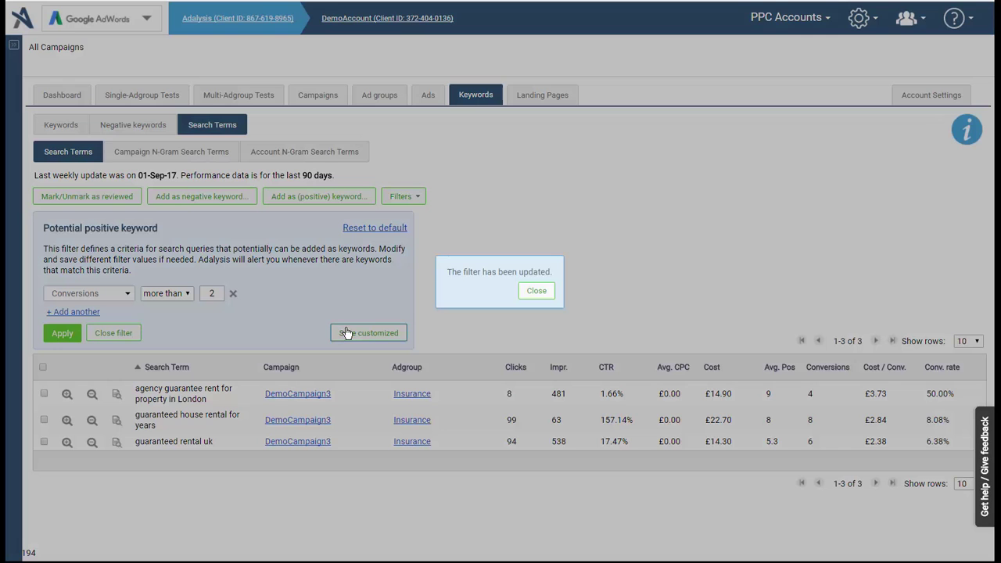
{"action": "left_click", "coordinate": [532, 290]}
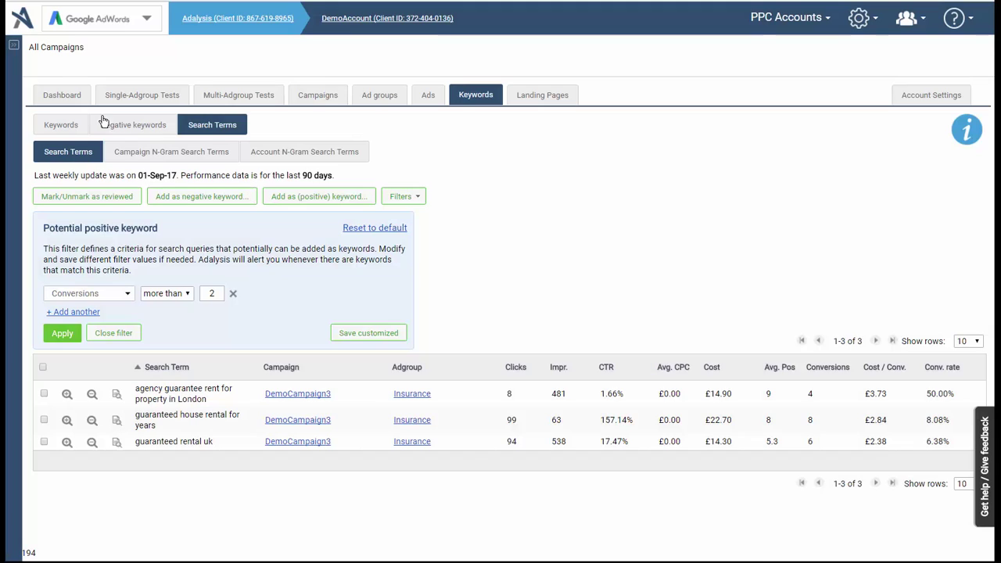
Return to the dashboard and refresh the alert for search terms to add as keywords.
{"action": "left_click", "coordinate": [67, 96]}
{"action": "scroll", "coordinate": [115, 280], "scroll_direction": "down", "scroll_amount": 3}
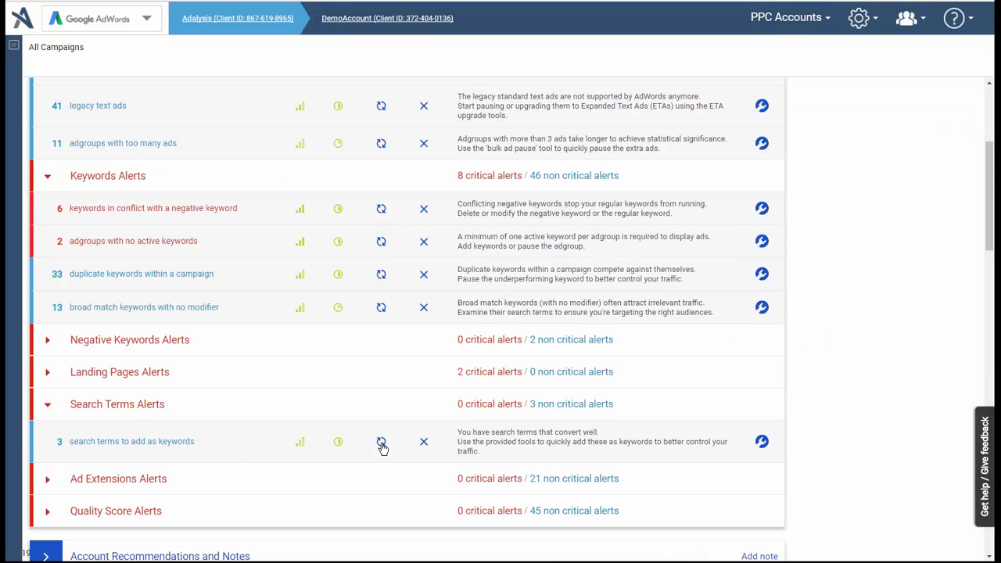
{"action": "left_click", "coordinate": [381, 443]}
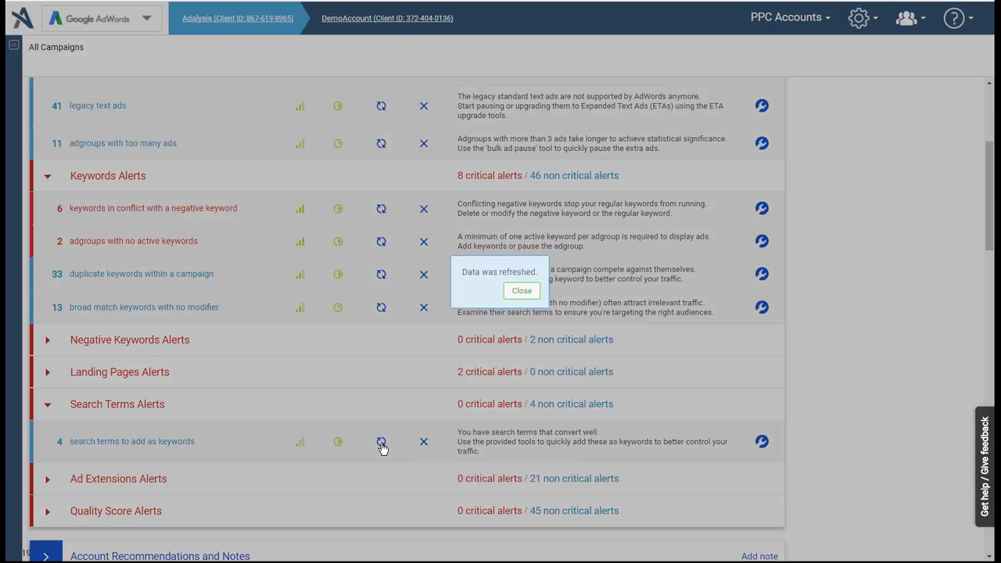
{"action": "left_click", "coordinate": [519, 291]}
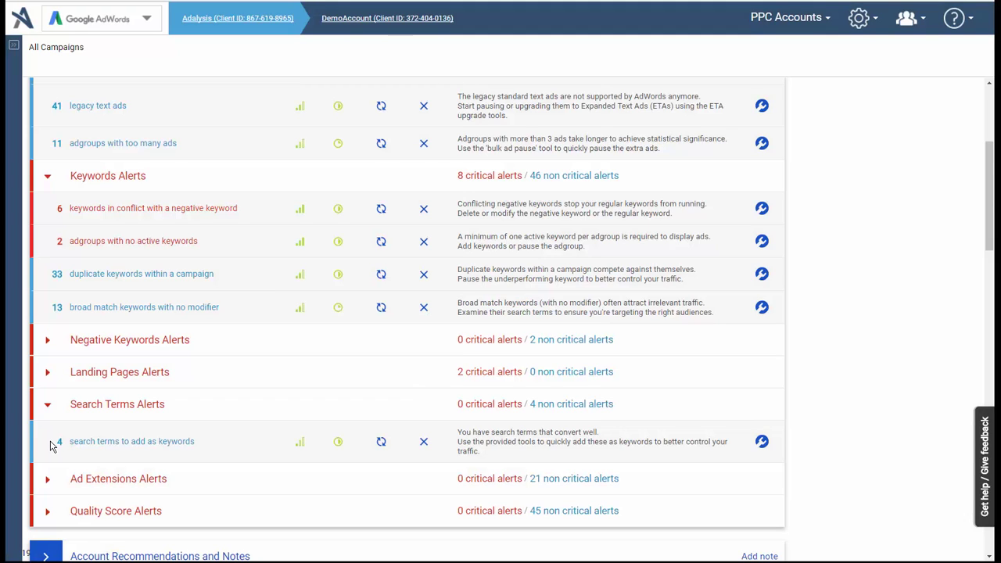
Open the account's search terms and apply the Potential positive keyword filter.
{"action": "scroll", "coordinate": [315, 413], "scroll_direction": "up", "scroll_amount": 3}
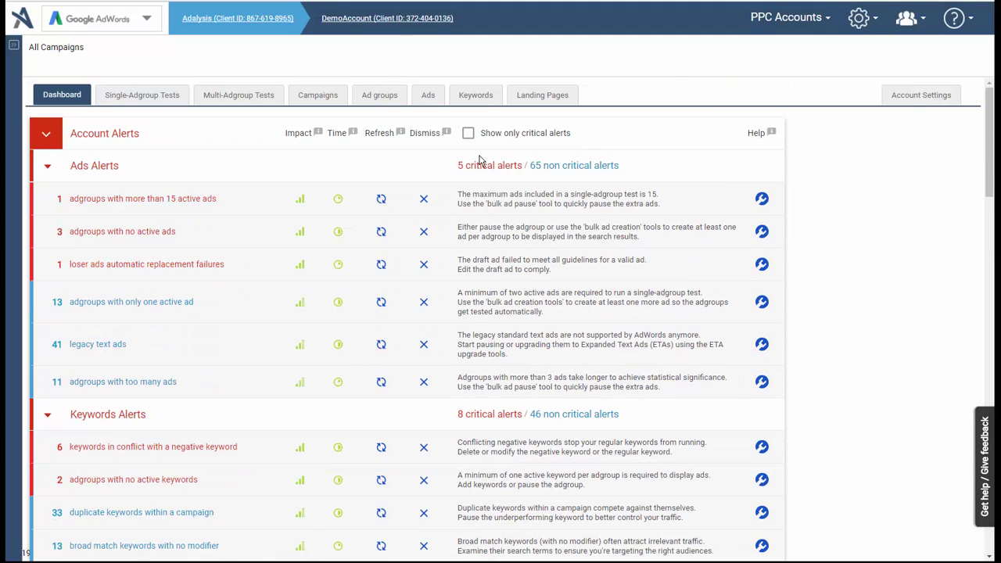
{"action": "left_click", "coordinate": [482, 102]}
{"action": "left_click", "coordinate": [222, 134]}
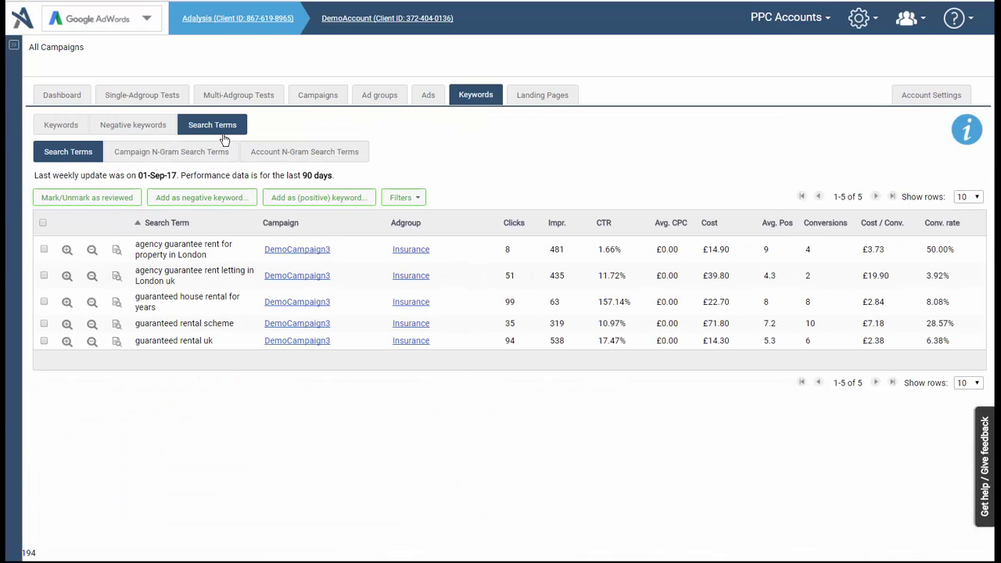
{"action": "left_click", "coordinate": [401, 197]}
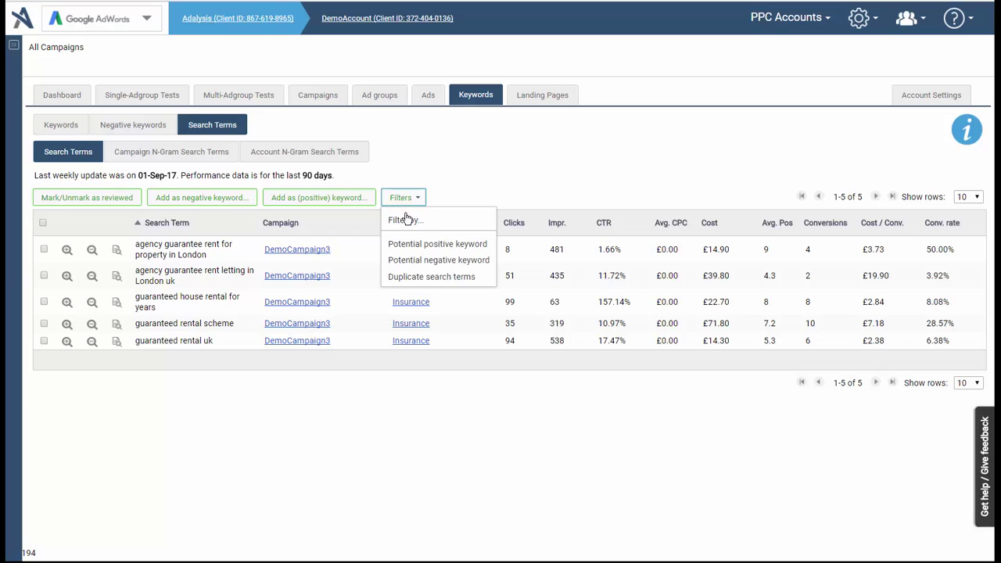
{"action": "left_click", "coordinate": [414, 245]}
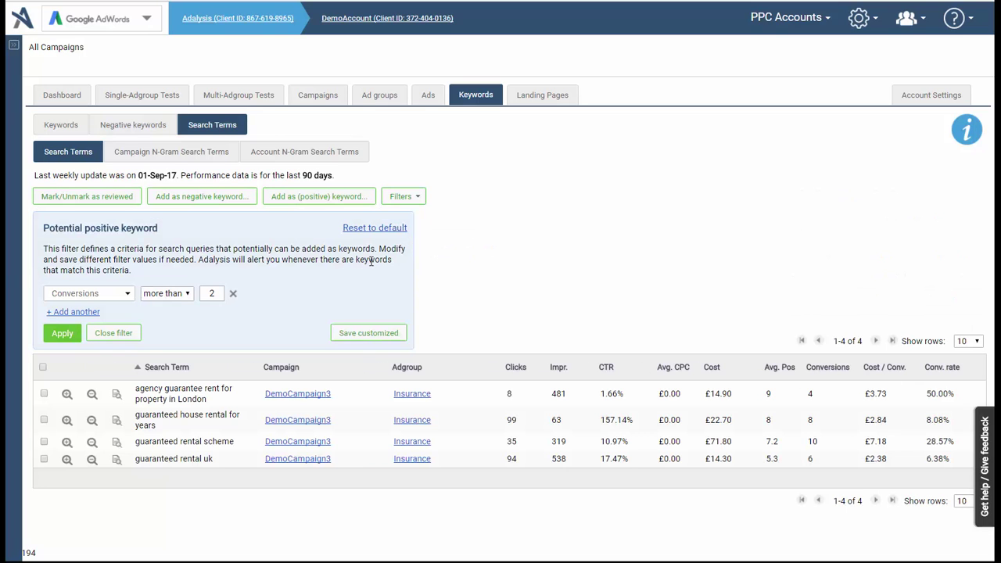
Add a Cost / conv. less than 5 condition to the Potential positive keyword filter, apply it and save it as customized.
{"action": "left_click", "coordinate": [86, 317]}
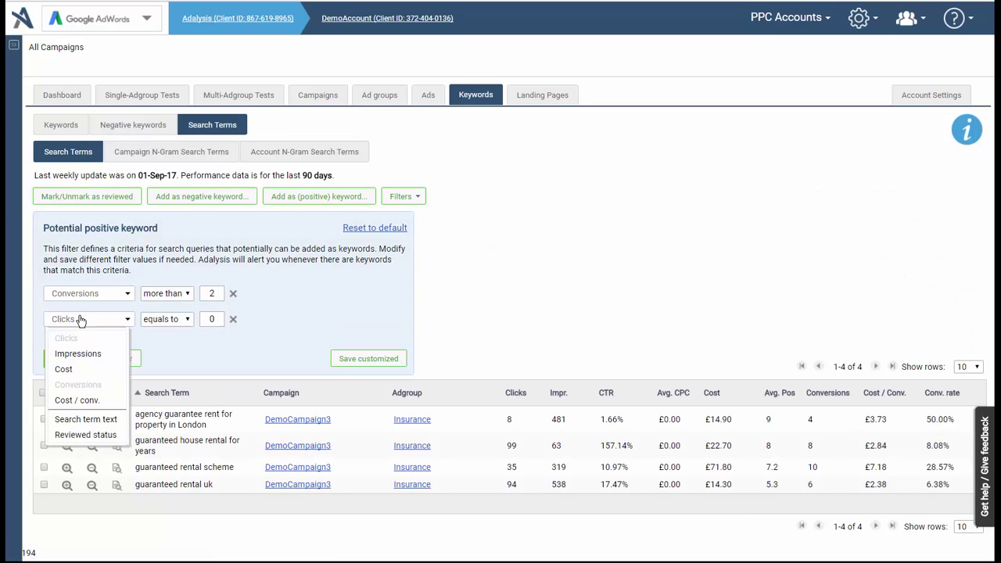
{"action": "left_click", "coordinate": [77, 399]}
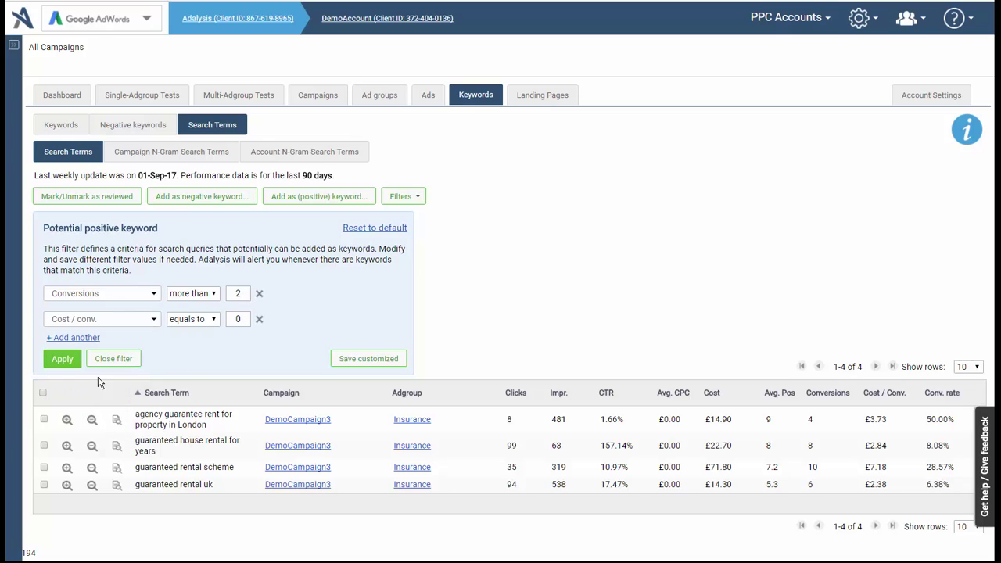
{"action": "left_click", "coordinate": [205, 321]}
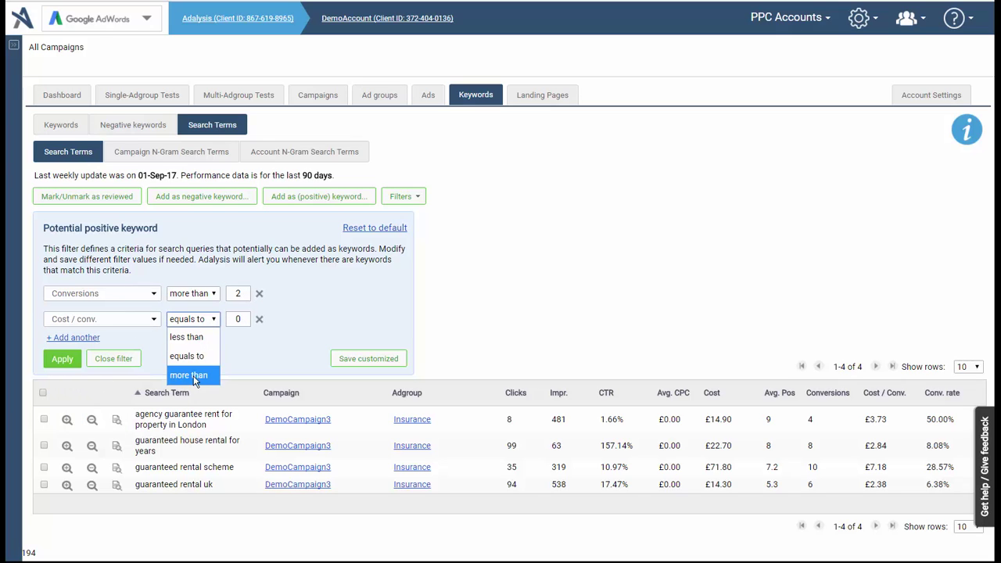
{"action": "left_click", "coordinate": [205, 337]}
{"action": "double_click", "coordinate": [237, 319]}
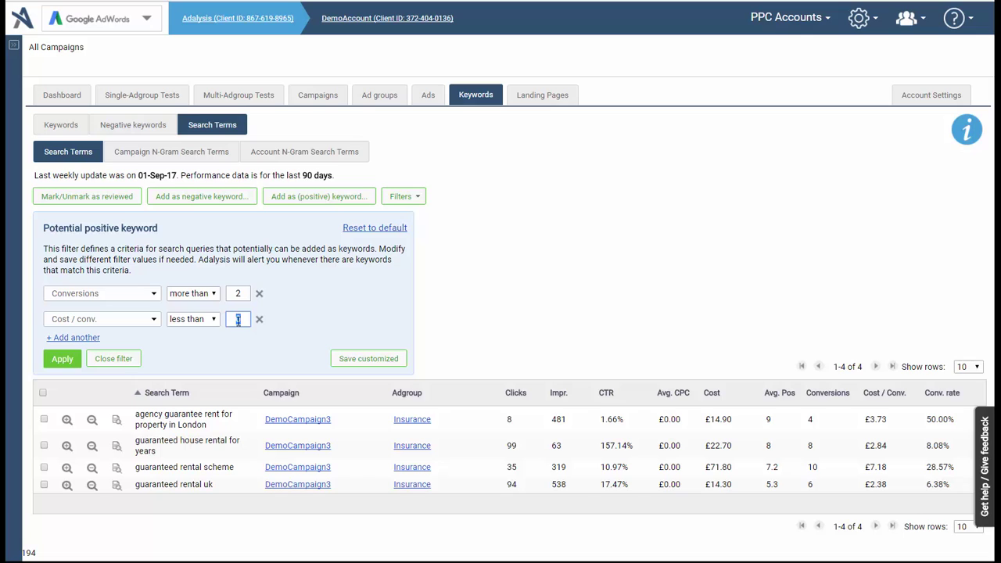
{"action": "type", "text": "5"}
{"action": "left_click", "coordinate": [63, 359]}
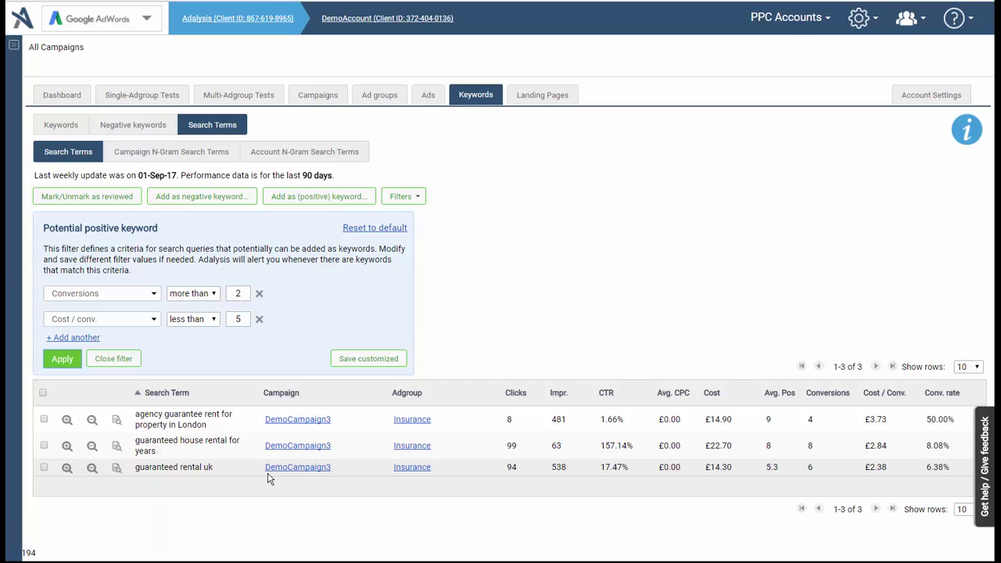
{"action": "left_click", "coordinate": [372, 357]}
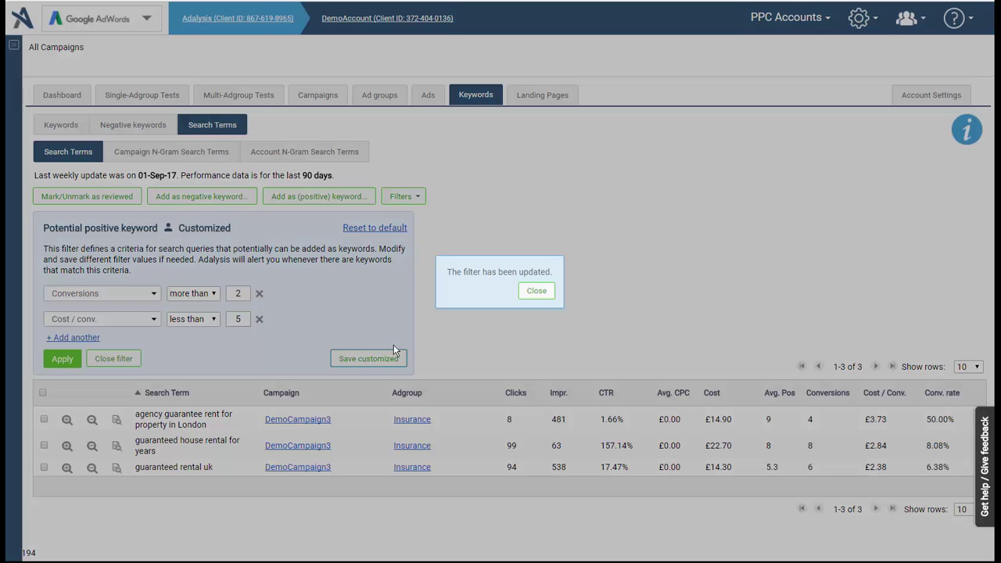
{"action": "left_click", "coordinate": [537, 290]}
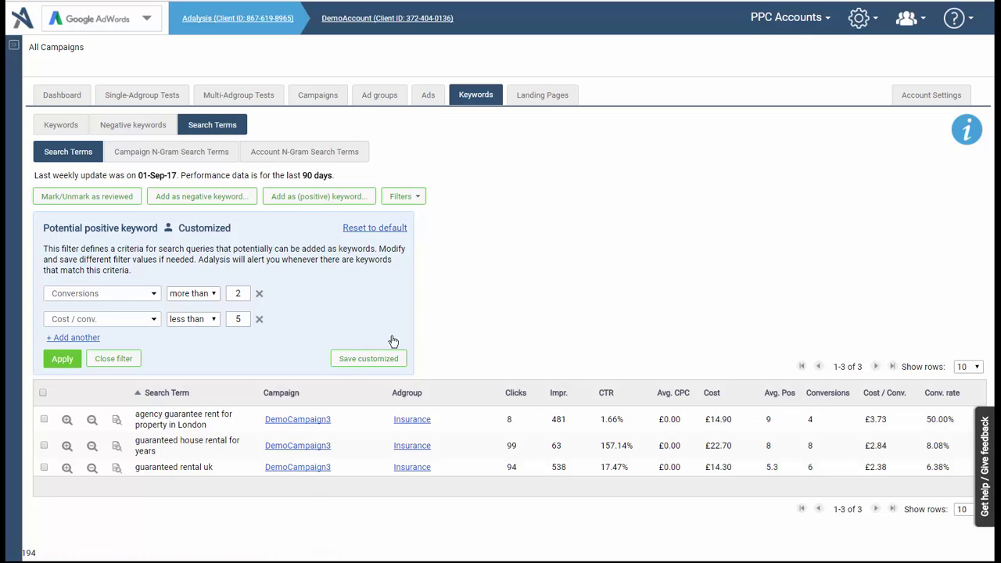
Switch the search terms to the Potential negative keyword filter to view its criteria.
{"action": "left_click", "coordinate": [405, 196]}
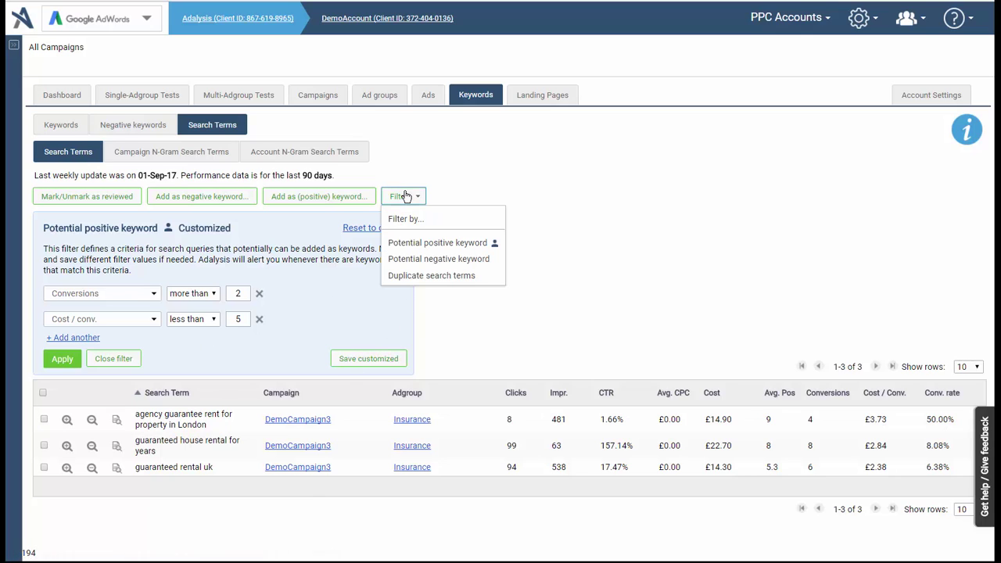
{"action": "left_click", "coordinate": [454, 261]}
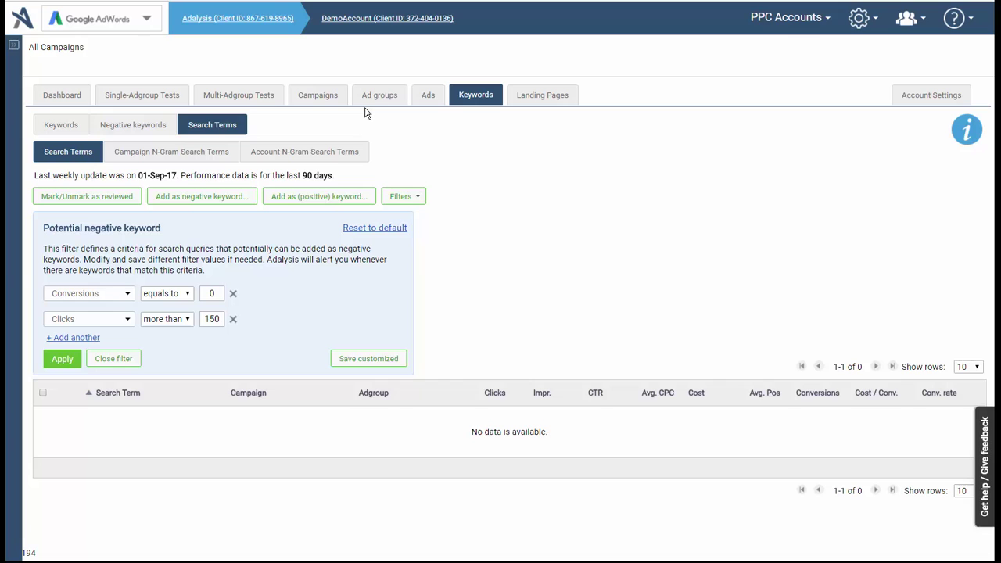
Go back to the dashboard, collapse Keywords Alerts and refresh the search terms alert against the customized filter.
{"action": "left_click", "coordinate": [55, 98]}
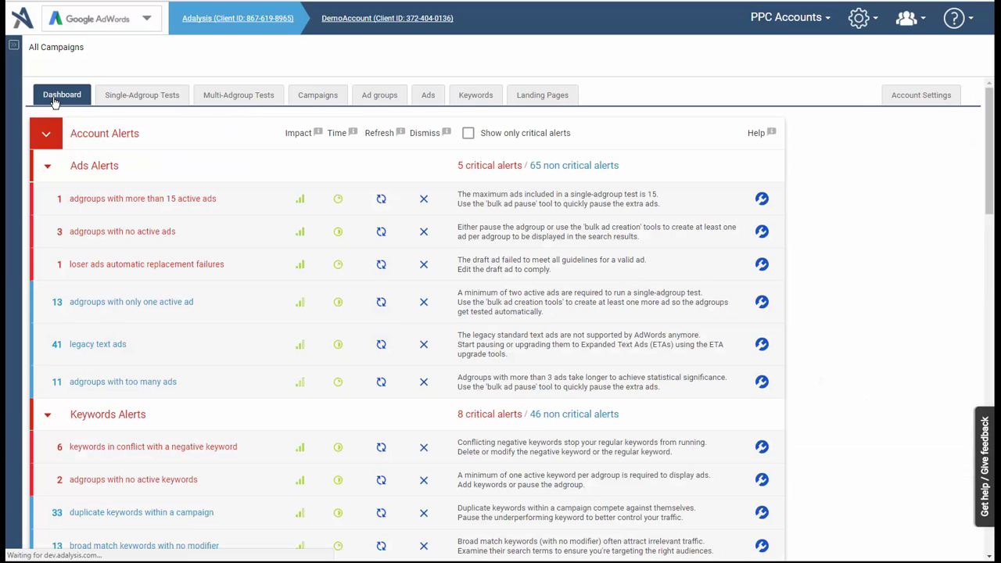
{"action": "left_click", "coordinate": [47, 415]}
{"action": "scroll", "coordinate": [70, 410], "scroll_direction": "down", "scroll_amount": 1}
{"action": "scroll", "coordinate": [82, 398], "scroll_direction": "down", "scroll_amount": 2}
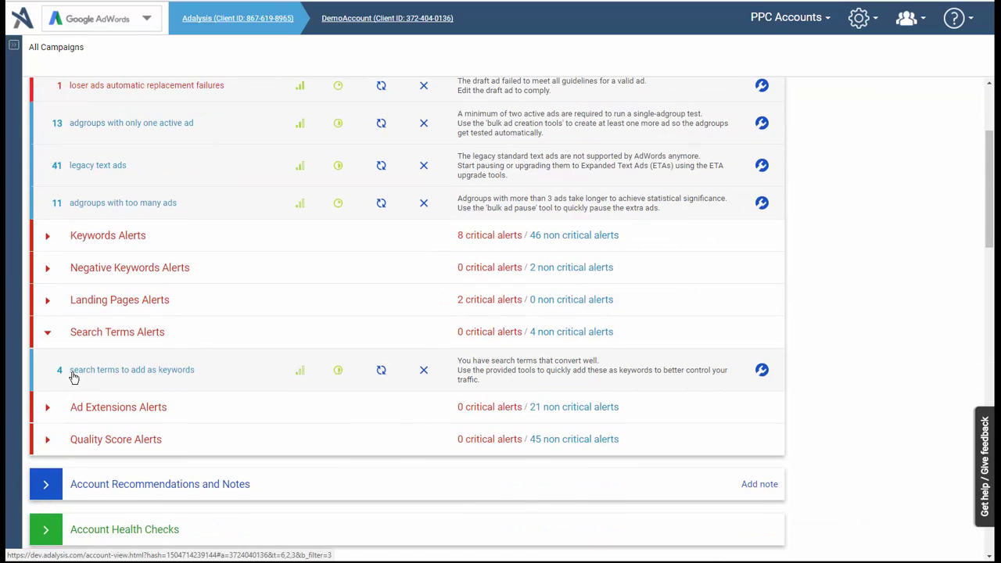
{"action": "left_click", "coordinate": [381, 370]}
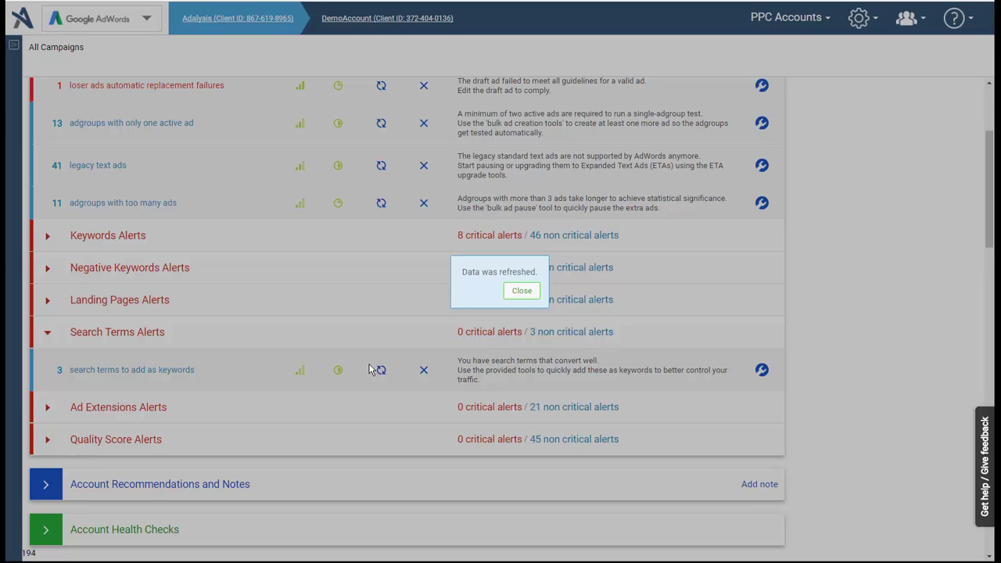
{"action": "left_click", "coordinate": [521, 291]}
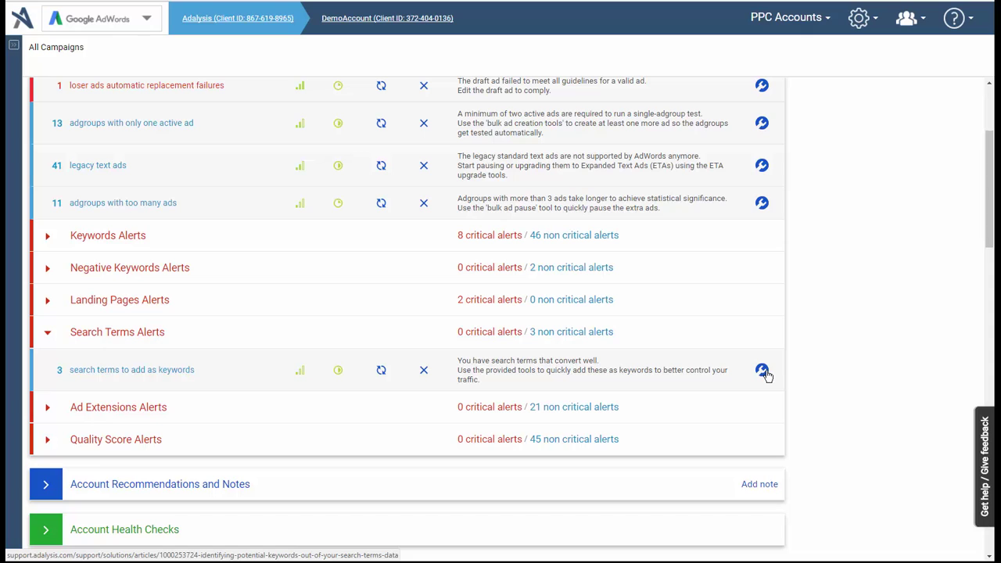
Expand Ad Extensions Alerts and examine the impact and time ratings of the campaigns with no sitelink extension.
{"action": "left_click", "coordinate": [160, 413]}
{"action": "scroll", "coordinate": [160, 413], "scroll_direction": "down", "scroll_amount": 2}
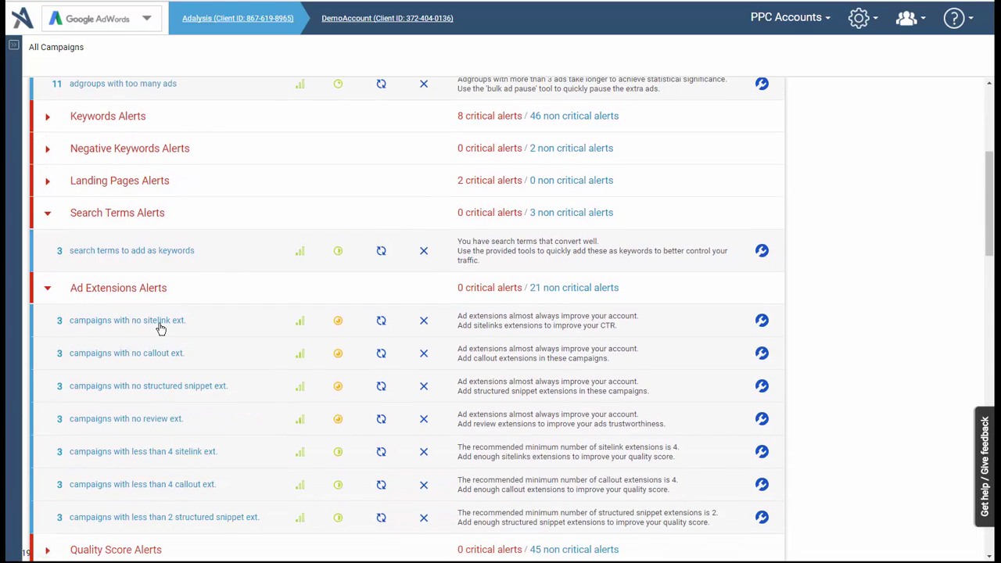
{"action": "scroll", "coordinate": [160, 329], "scroll_direction": "down", "scroll_amount": 1}
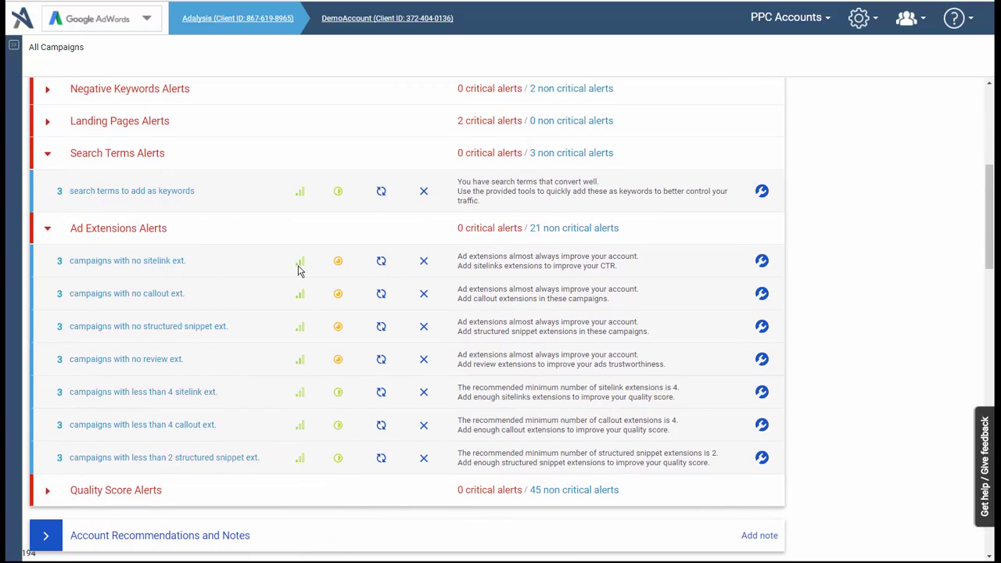
{"action": "mouse_move", "coordinate": [338, 268]}
Collapse the whole Account Alerts section on the dashboard.
{"action": "scroll", "coordinate": [319, 275], "scroll_direction": "up", "scroll_amount": 5}
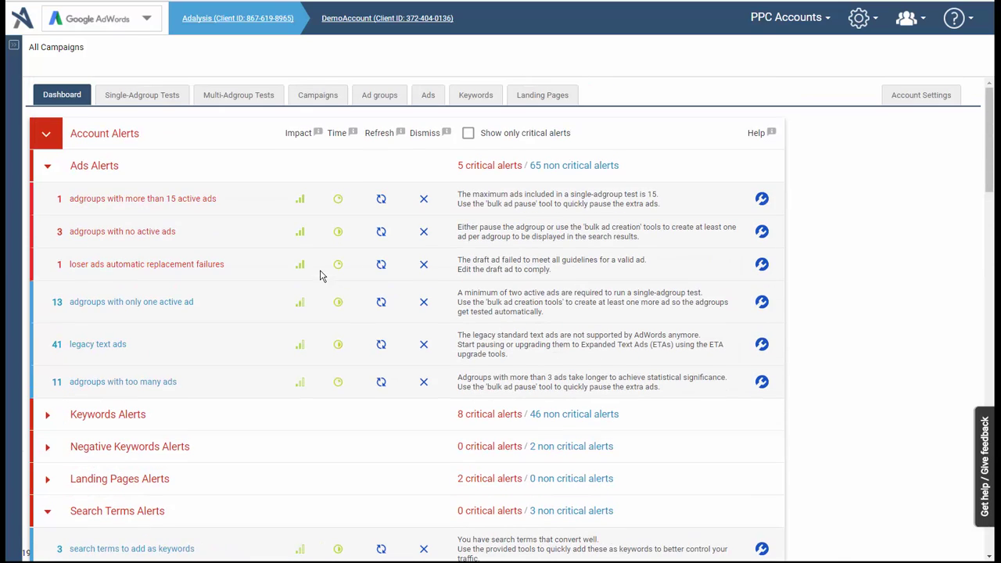
{"action": "left_click", "coordinate": [61, 136]}
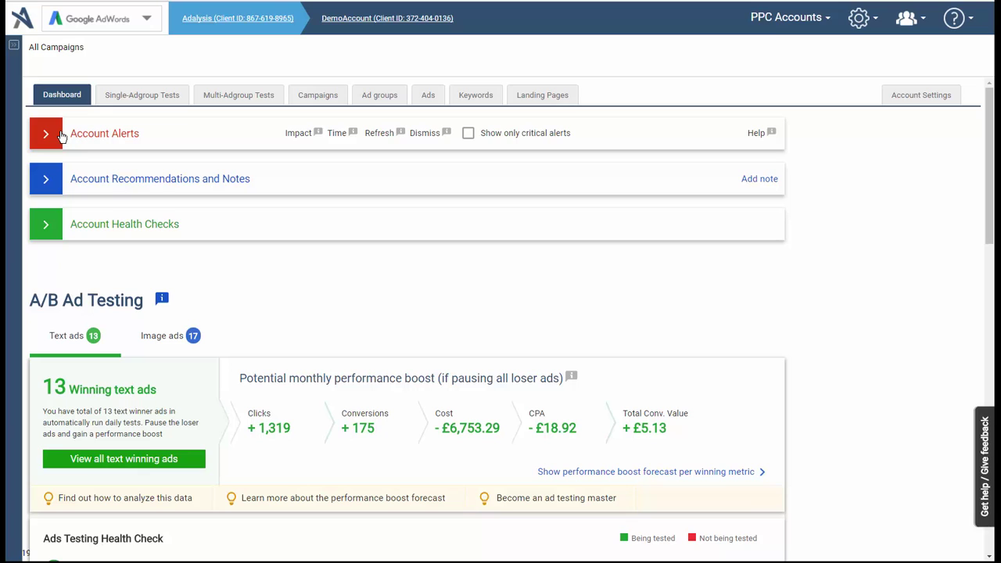
Expand Account Recommendations and Notes and open the recommendation on losing text ads in single-adgroup tests.
{"action": "left_click", "coordinate": [48, 184]}
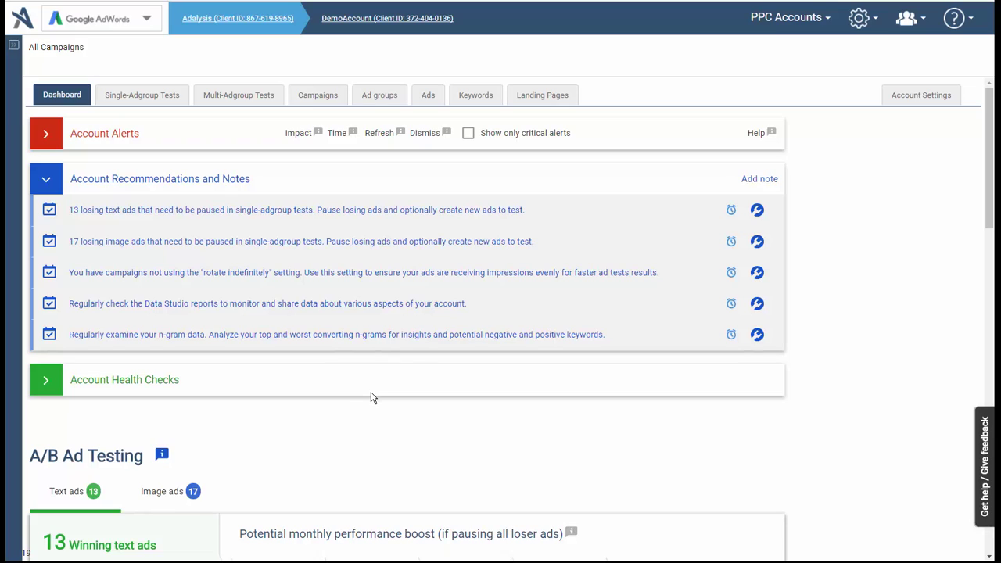
{"action": "left_click", "coordinate": [287, 211]}
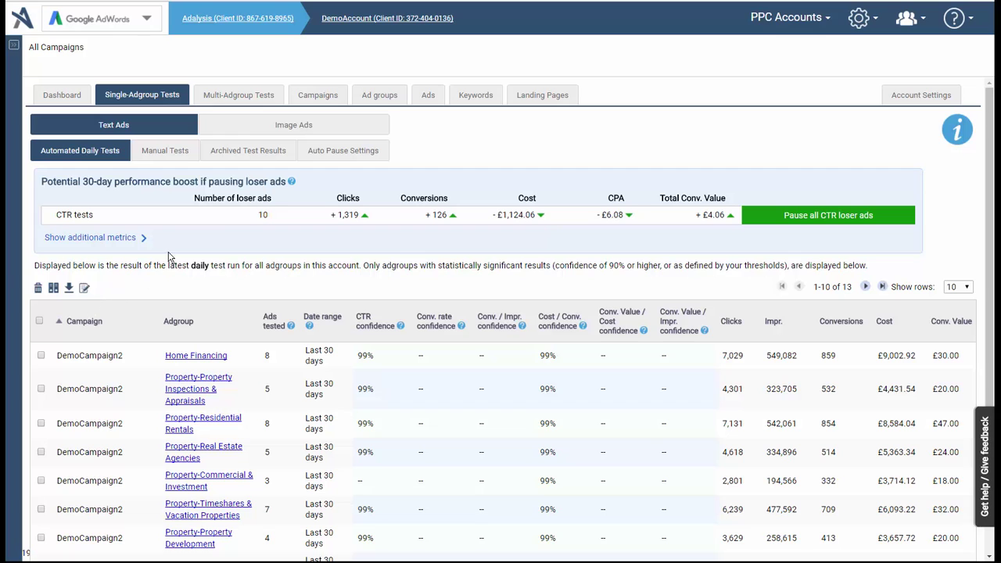
Look at the option to pause all CTR loser ads without applying it, and show the additional performance boost metrics.
{"action": "left_click", "coordinate": [848, 219]}
{"action": "left_click", "coordinate": [628, 305]}
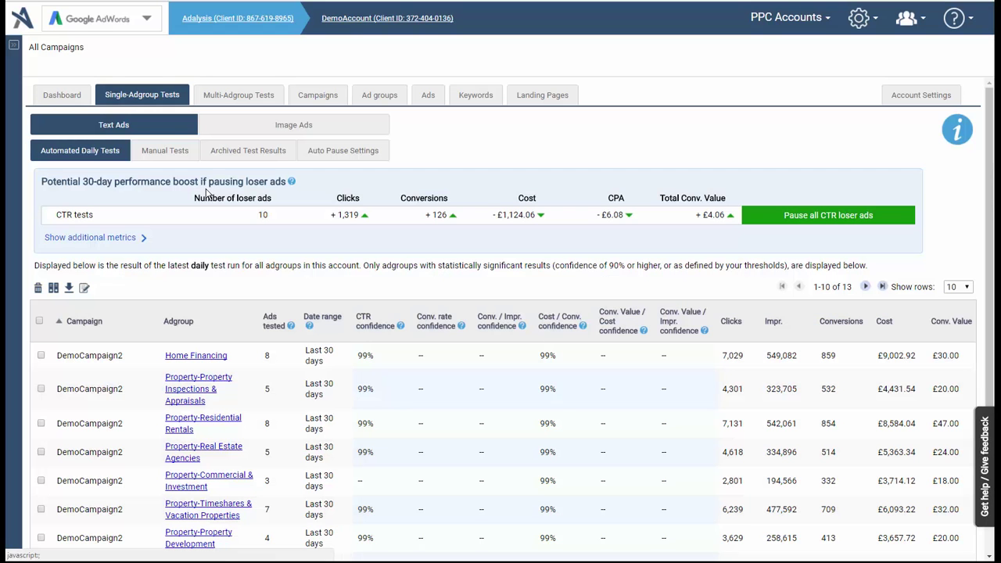
{"action": "left_click", "coordinate": [98, 237]}
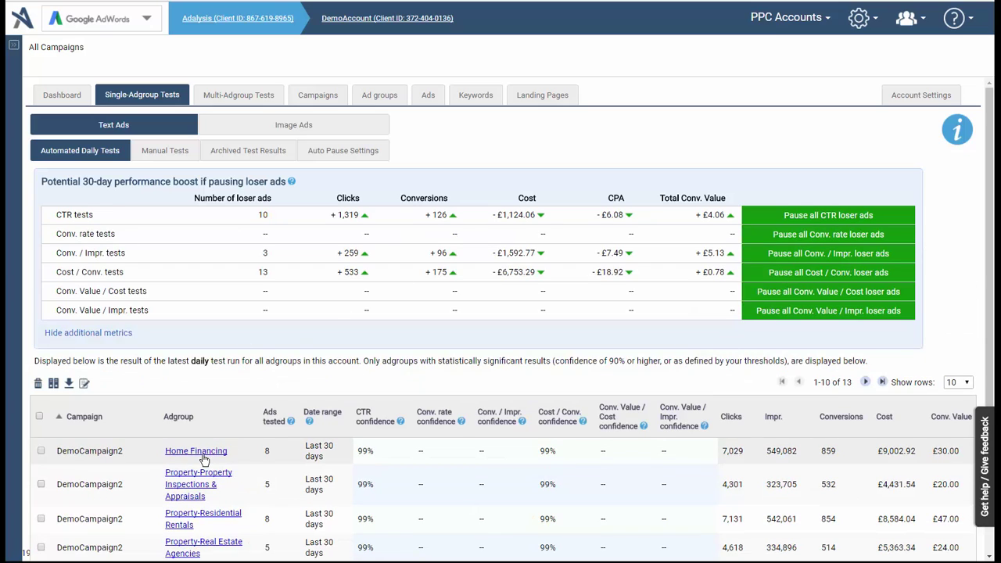
Return to the dashboard and view the dismiss options for the Data Studio reports recommendation.
{"action": "left_click", "coordinate": [69, 99]}
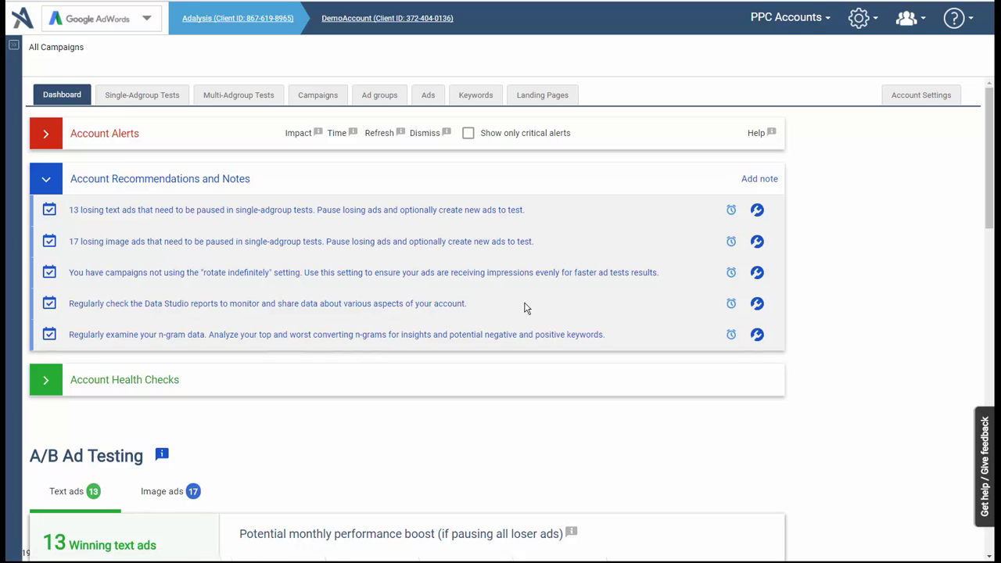
{"action": "left_click", "coordinate": [729, 309]}
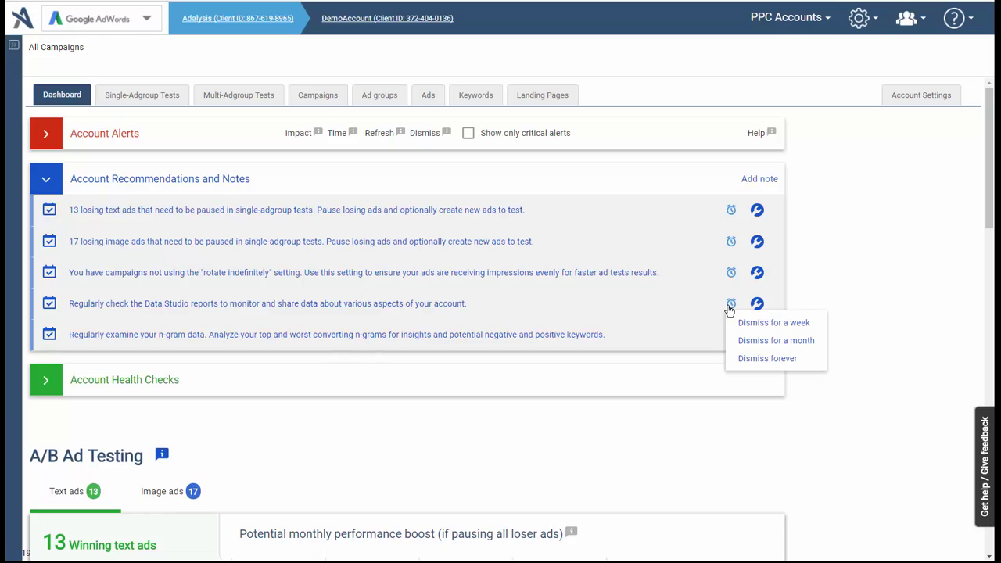
{"action": "left_click", "coordinate": [753, 365]}
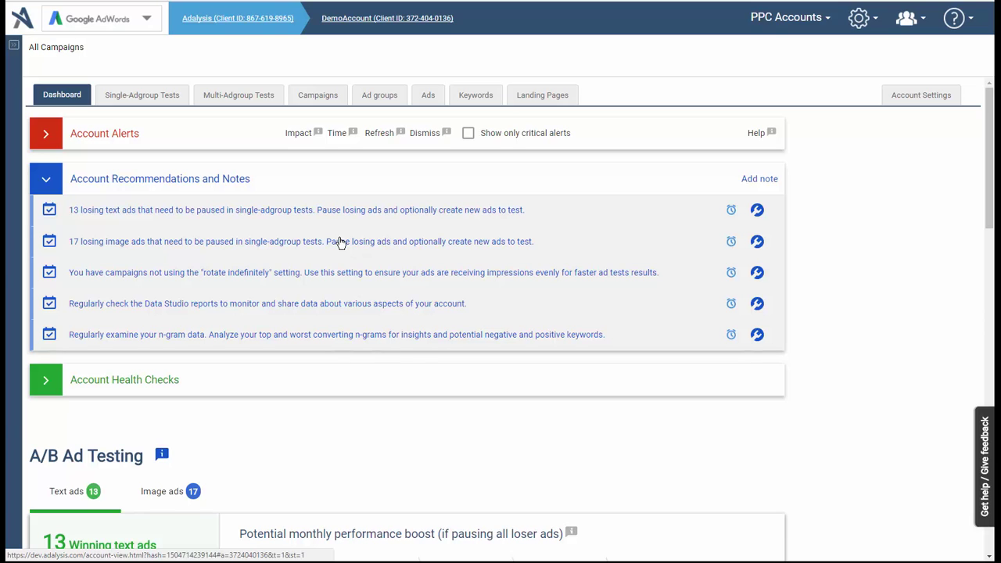
Add the note "My custom to do note" to Account Recommendations and Notes and save it.
{"action": "left_click", "coordinate": [763, 179]}
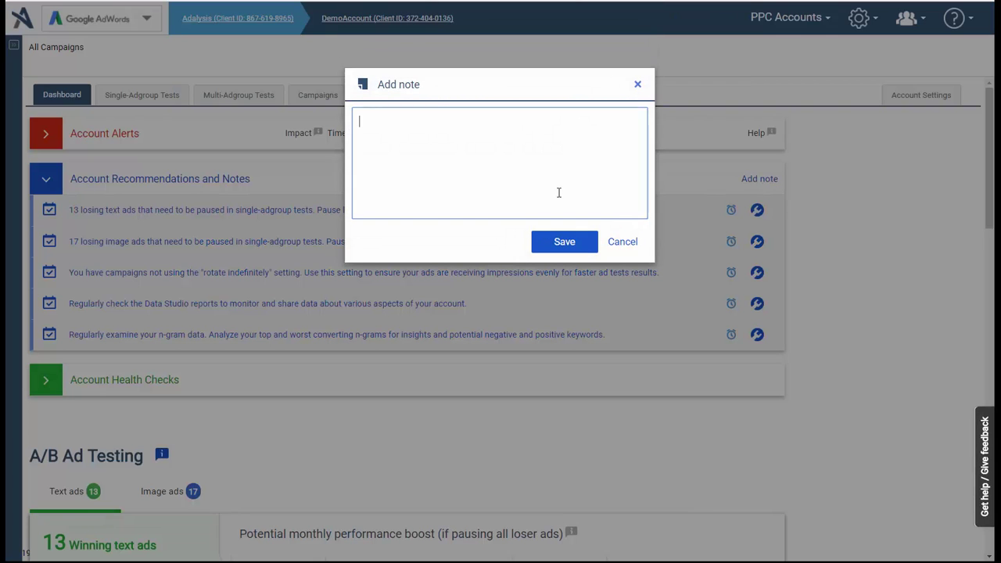
{"action": "type", "text": "My custom to do note"}
{"action": "left_click", "coordinate": [571, 249]}
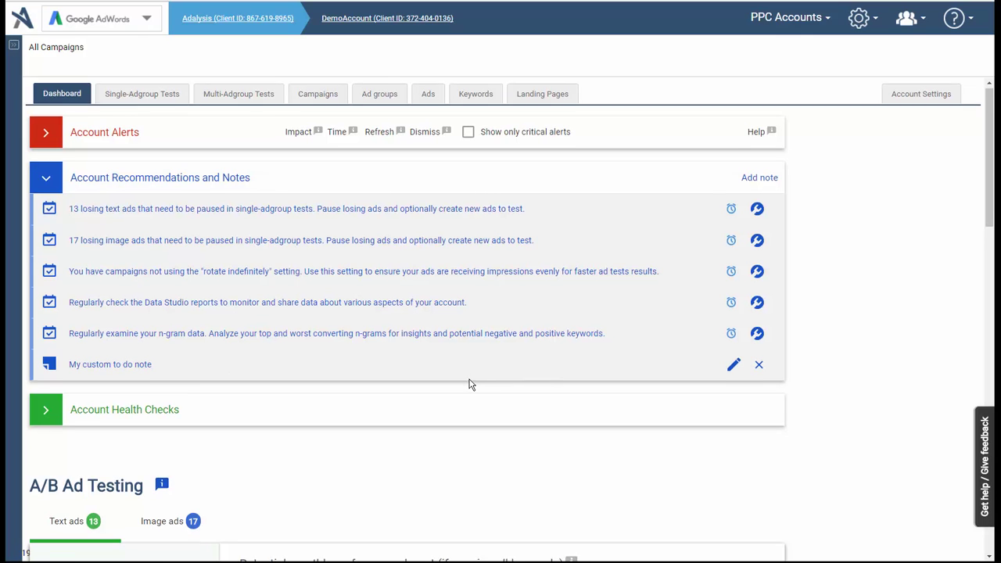
Expand Account Health Checks, examine the ads and negative keywords passed checks, and collapse the section again.
{"action": "scroll", "coordinate": [470, 384], "scroll_direction": "down", "scroll_amount": 1}
{"action": "scroll", "coordinate": [470, 384], "scroll_direction": "down", "scroll_amount": 1}
{"action": "left_click", "coordinate": [130, 292]}
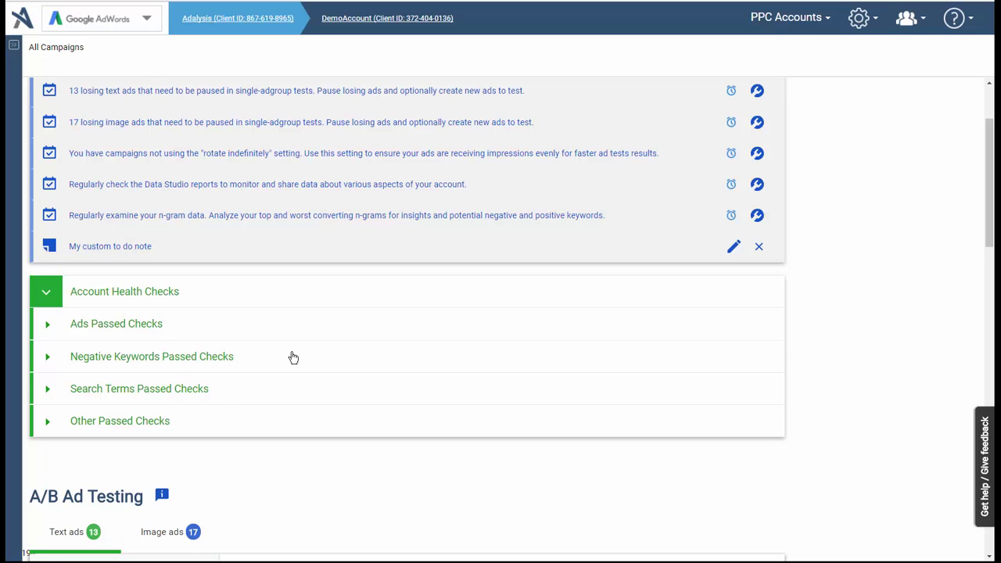
{"action": "left_click", "coordinate": [174, 333]}
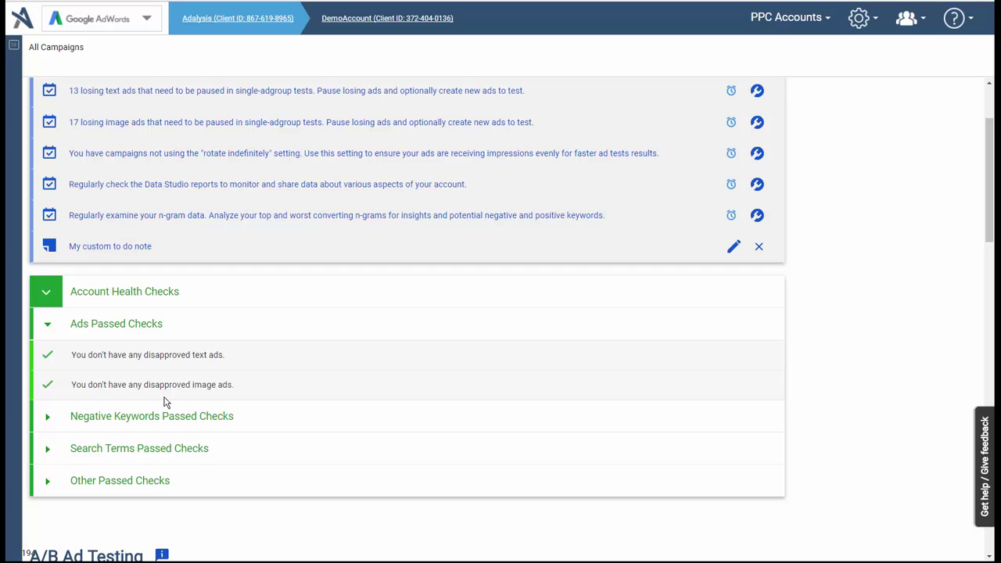
{"action": "left_click", "coordinate": [232, 417]}
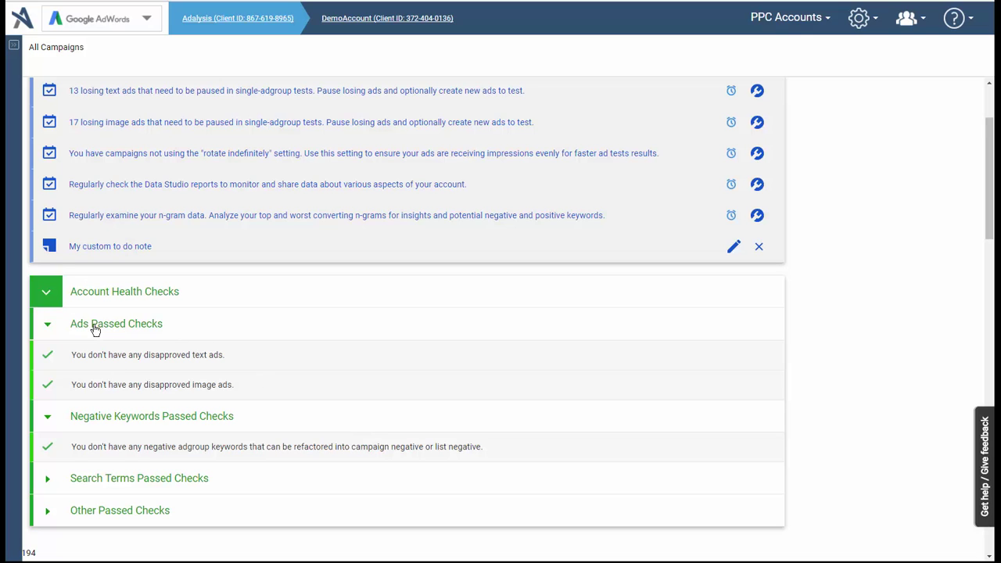
{"action": "left_click", "coordinate": [48, 296]}
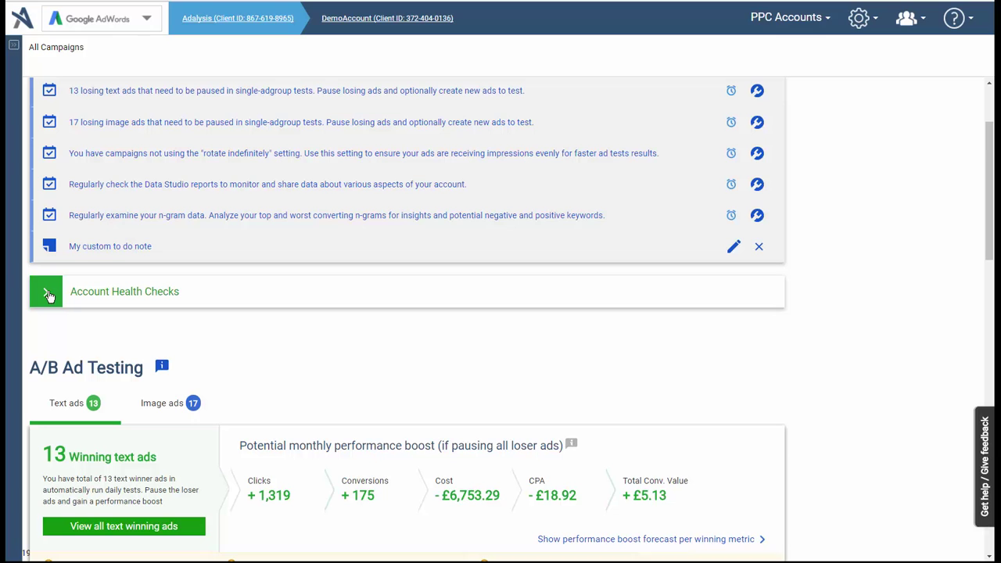
Show the A/B Ad Testing performance boost forecast per winning metric and examine the Ads Testing Health Check charts.
{"action": "scroll", "coordinate": [844, 358], "scroll_direction": "down", "scroll_amount": 1}
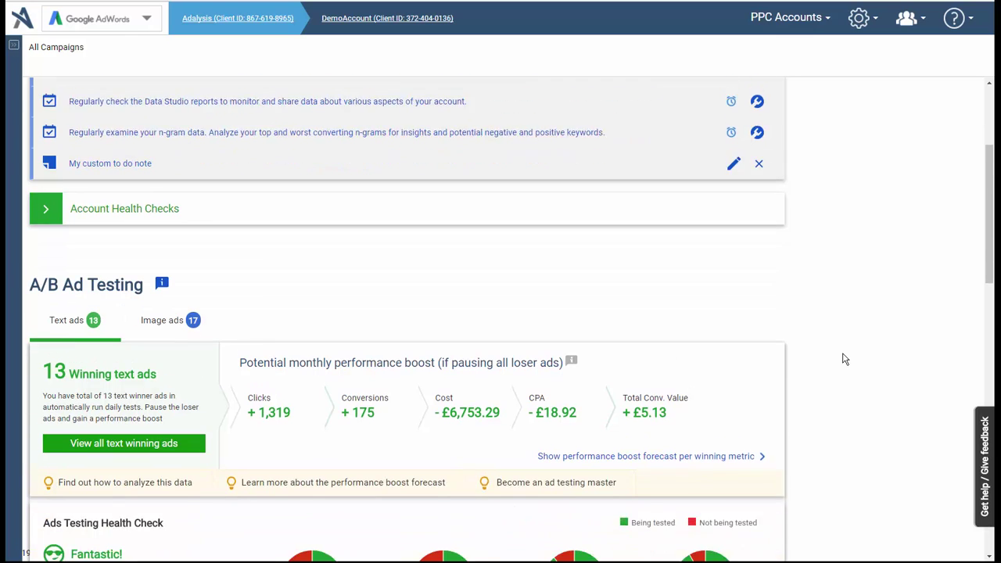
{"action": "scroll", "coordinate": [845, 359], "scroll_direction": "down", "scroll_amount": 2}
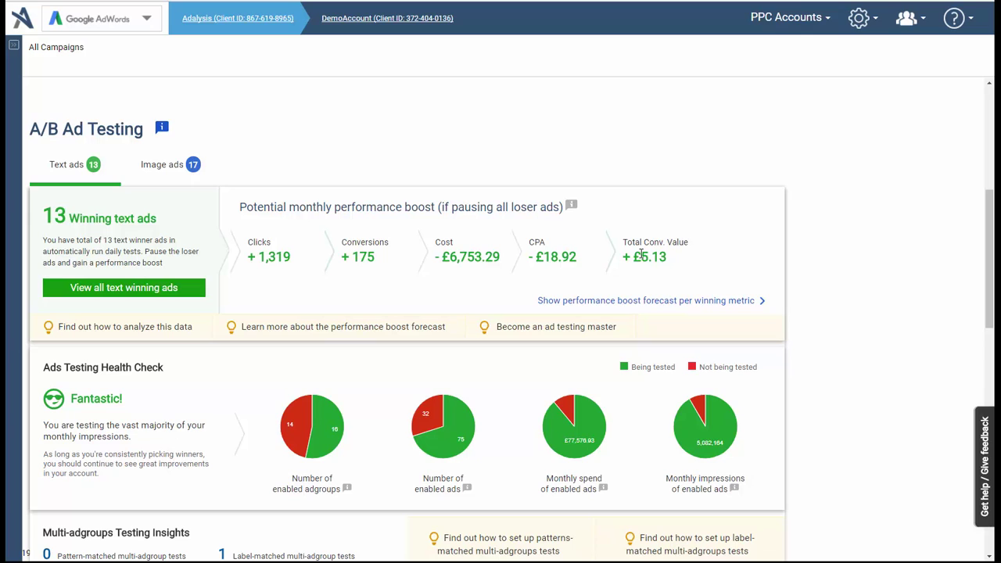
{"action": "left_click", "coordinate": [619, 305]}
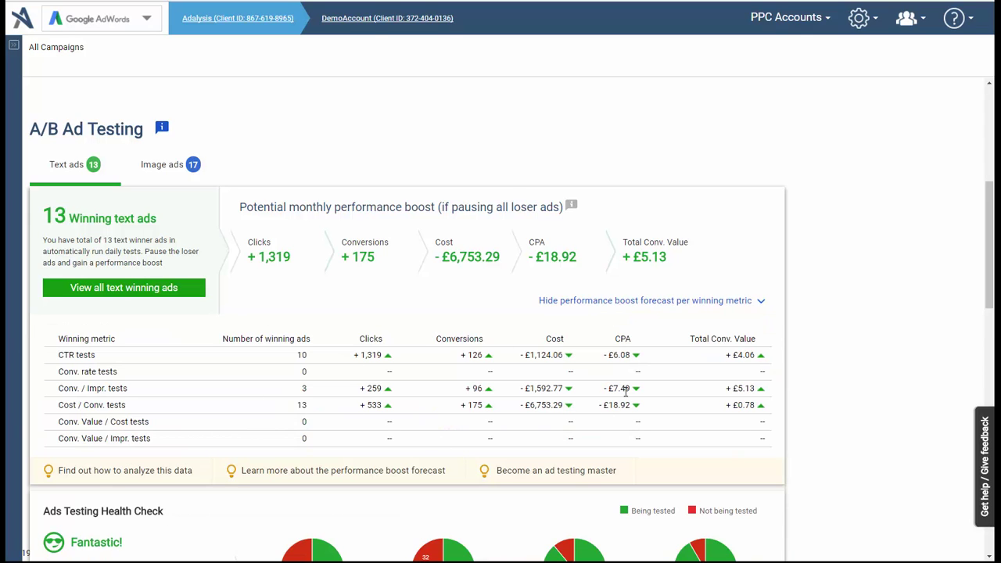
{"action": "scroll", "coordinate": [626, 391], "scroll_direction": "down", "scroll_amount": 4}
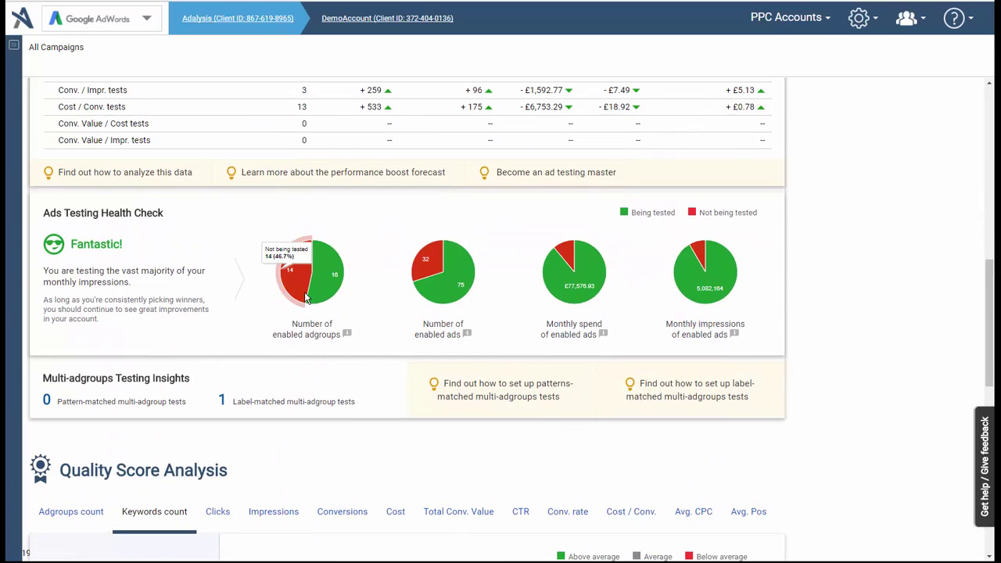
{"action": "scroll", "coordinate": [305, 298], "scroll_direction": "down", "scroll_amount": 3}
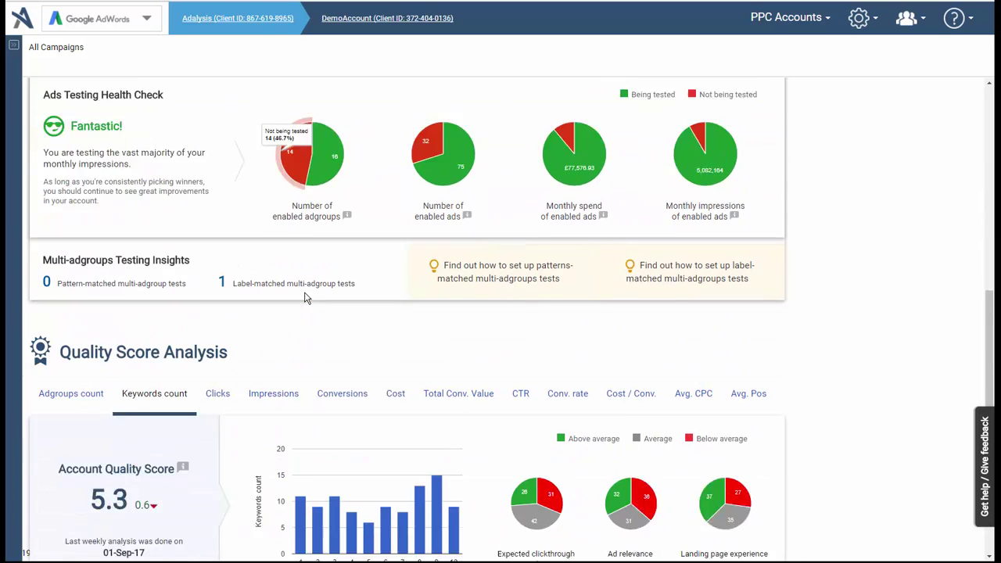
Open the Scheme adgroup from the top adgroups in Quality Score Analysis and check its expected clickthrough rate rating.
{"action": "scroll", "coordinate": [306, 298], "scroll_direction": "down", "scroll_amount": 1}
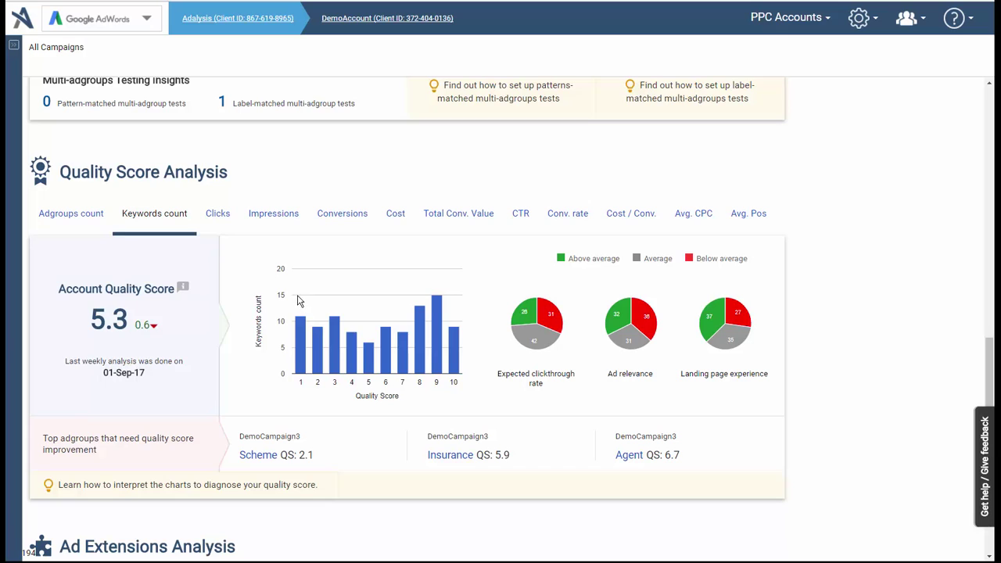
{"action": "left_click", "coordinate": [212, 225]}
{"action": "left_click", "coordinate": [280, 222]}
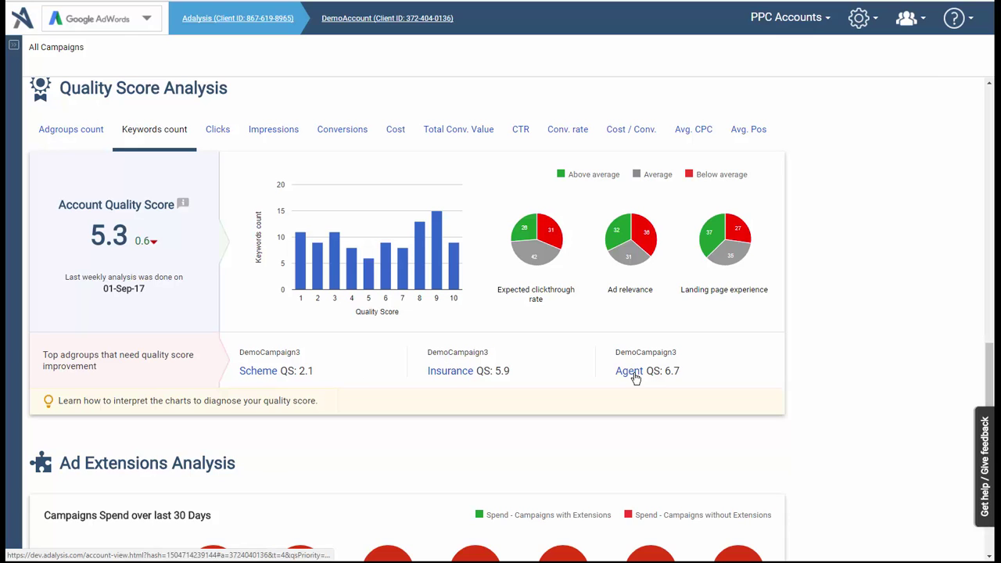
{"action": "left_click", "coordinate": [244, 374]}
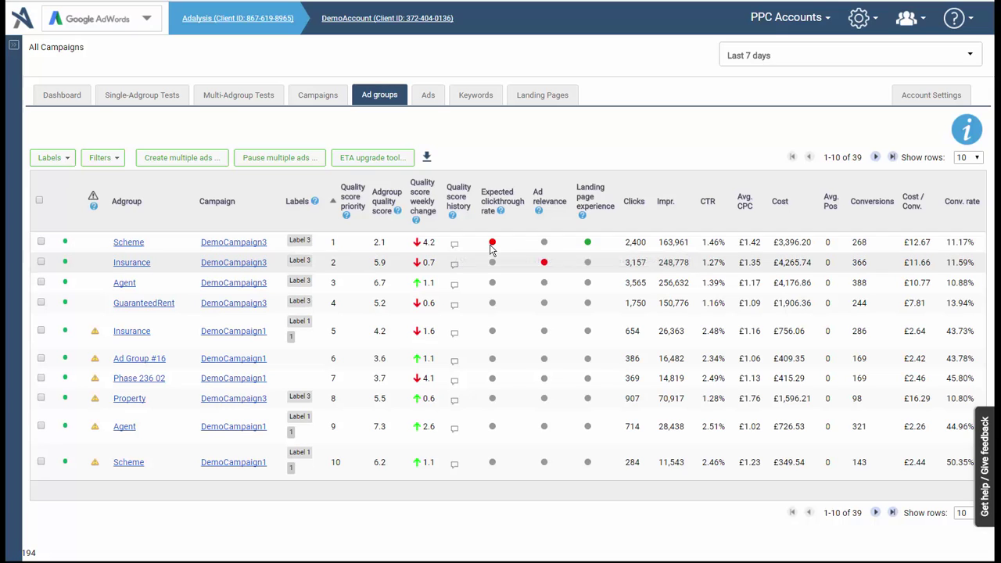
{"action": "mouse_move", "coordinate": [493, 245]}
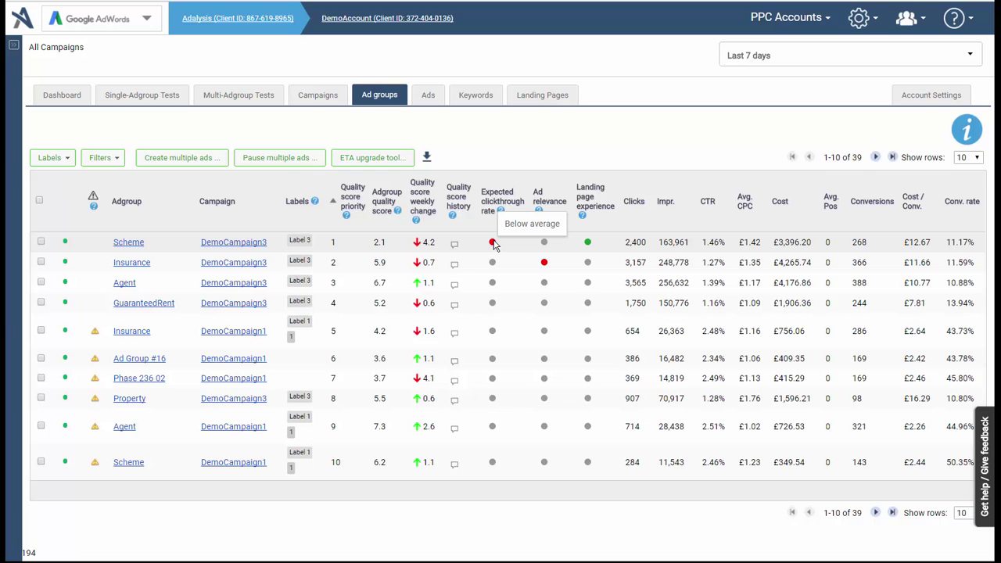
Go back to the dashboard, examine campaign spend in Ad Extensions Analysis and expand Number of Ad Extensions Used.
{"action": "left_click", "coordinate": [57, 102]}
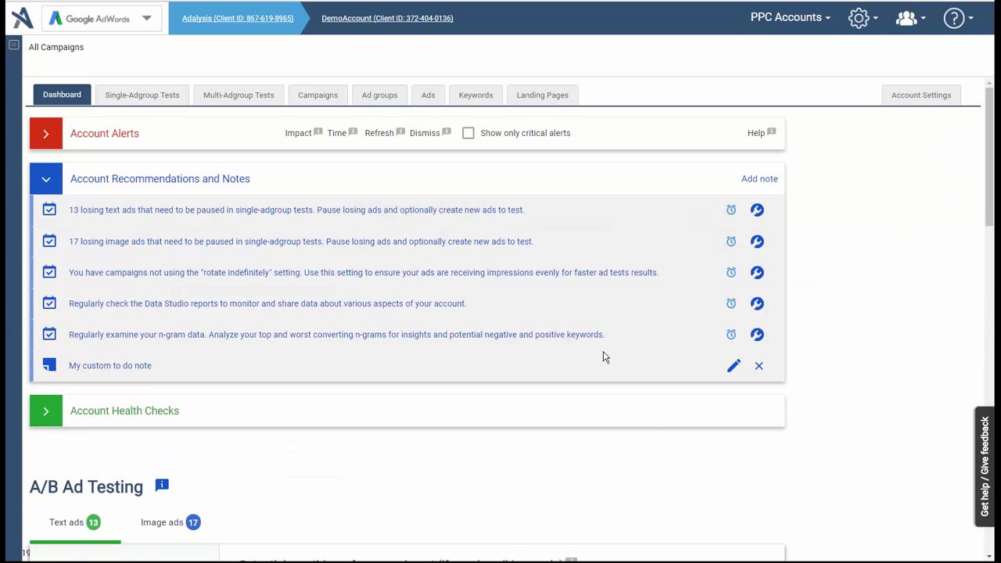
{"action": "scroll", "coordinate": [647, 437], "scroll_direction": "down", "scroll_amount": 20}
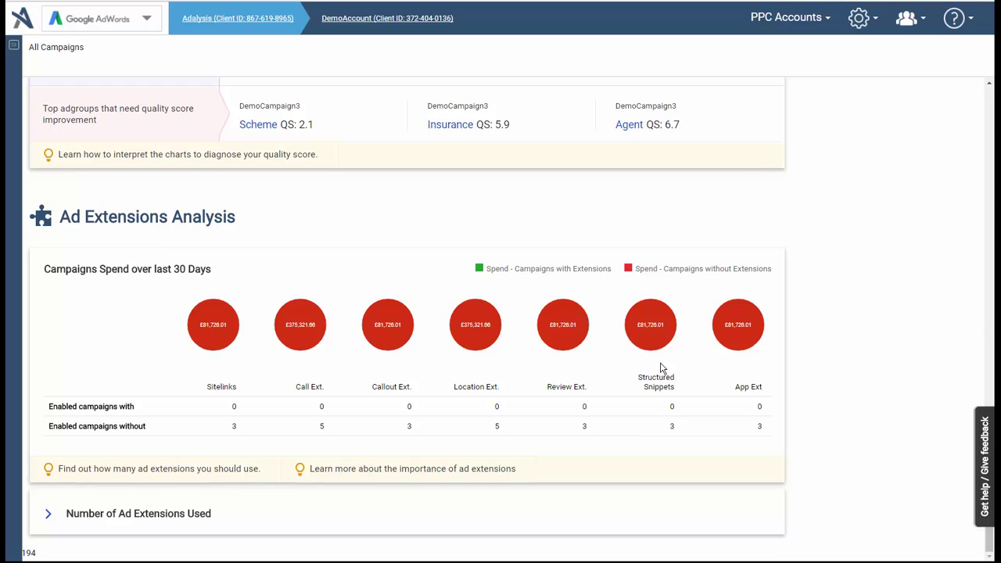
{"action": "mouse_move", "coordinate": [237, 344]}
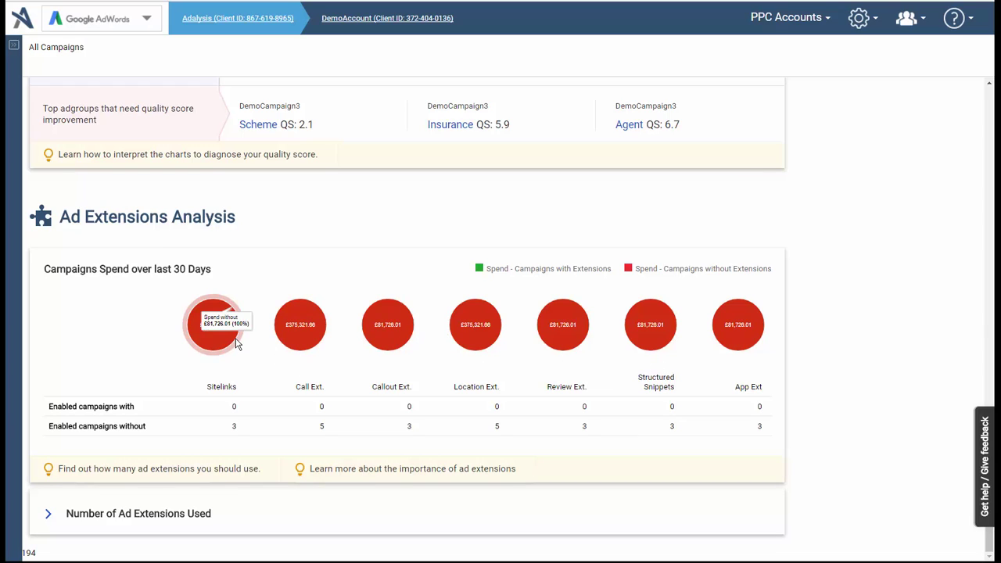
{"action": "left_click", "coordinate": [123, 512]}
{"action": "scroll", "coordinate": [206, 486], "scroll_direction": "down", "scroll_amount": 2}
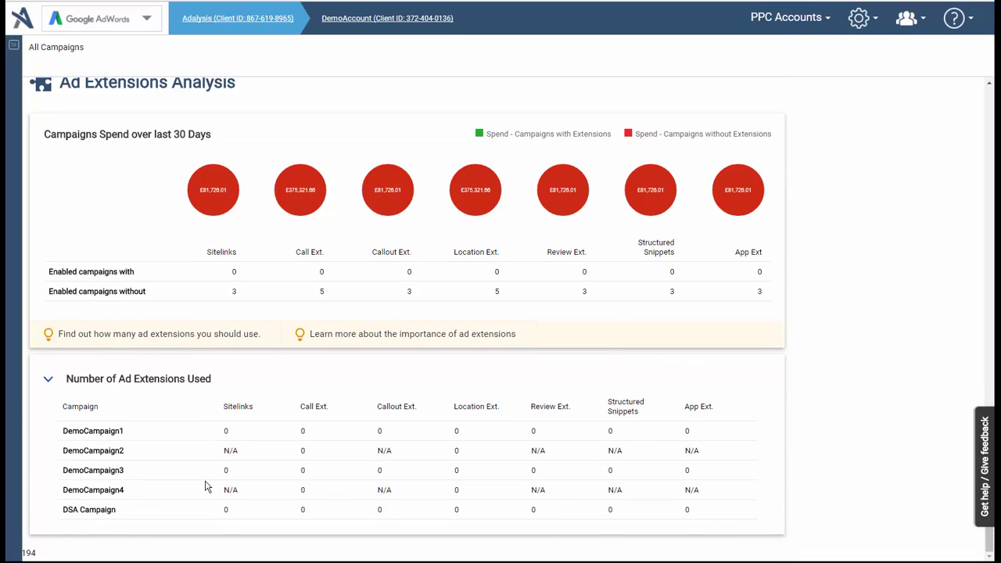
Expand Account Alerts and limit the list to critical alerts, then restore the view of all alerts.
{"action": "scroll", "coordinate": [205, 487], "scroll_direction": "up", "scroll_amount": 20}
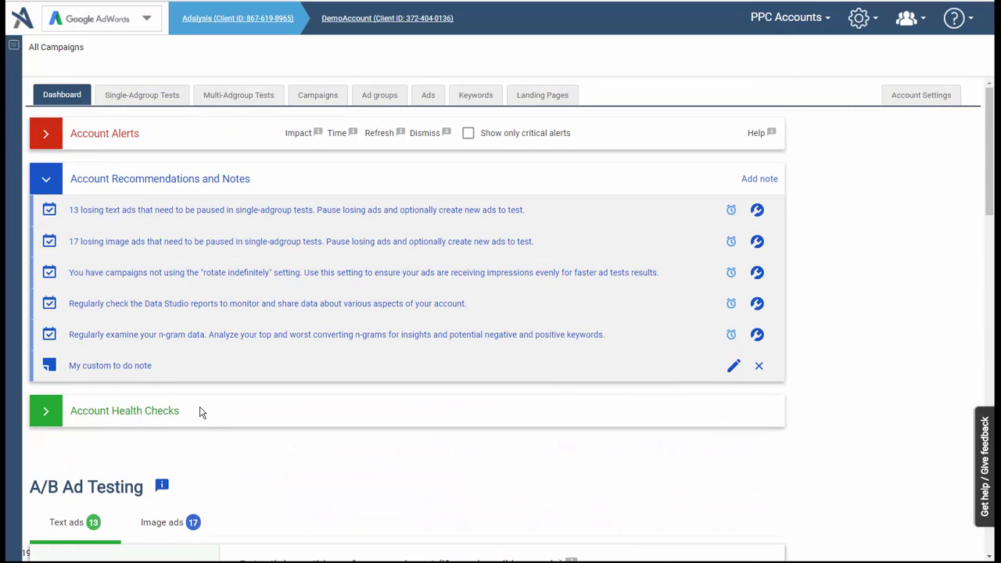
{"action": "left_click", "coordinate": [47, 134]}
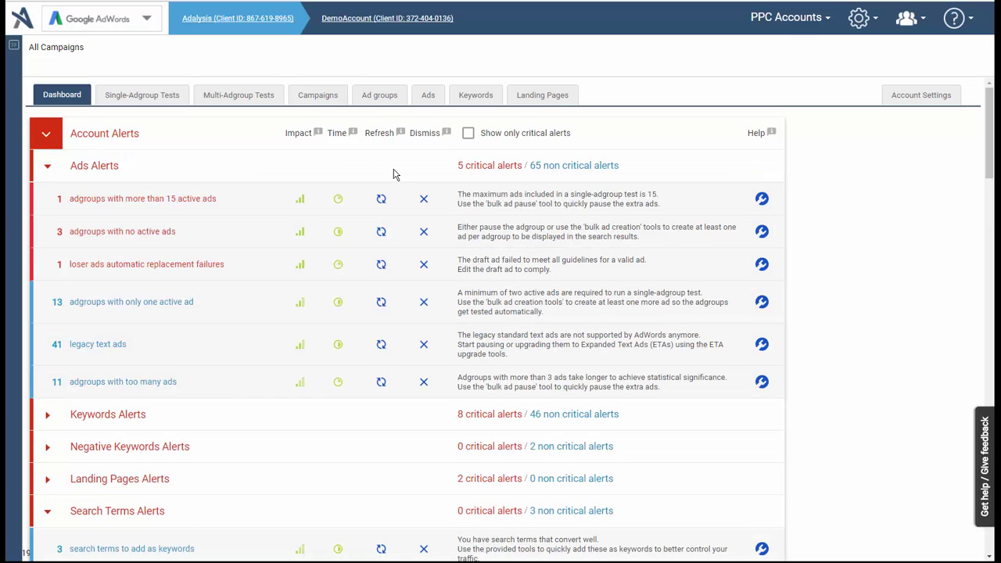
{"action": "left_click", "coordinate": [467, 134]}
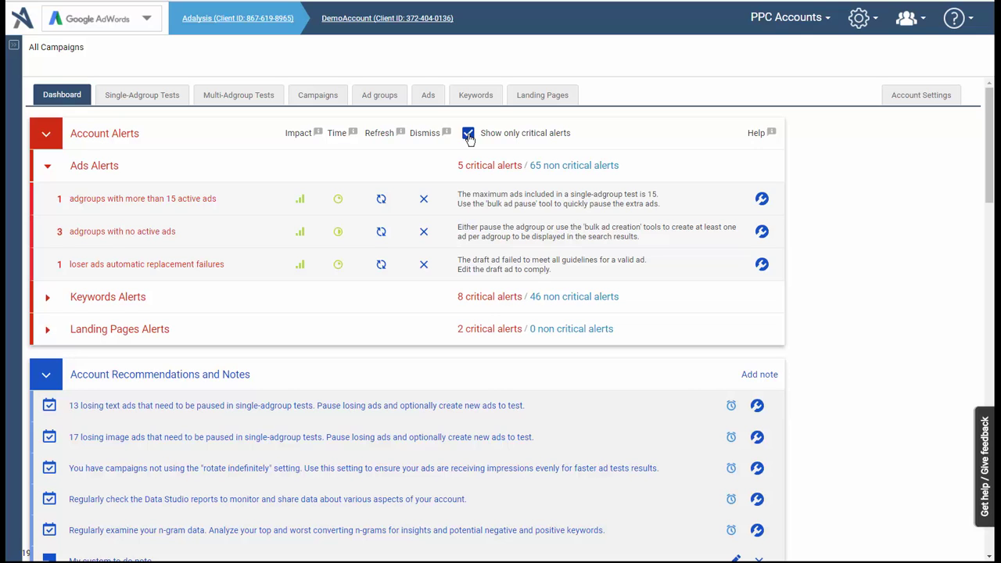
{"action": "left_click", "coordinate": [468, 134]}
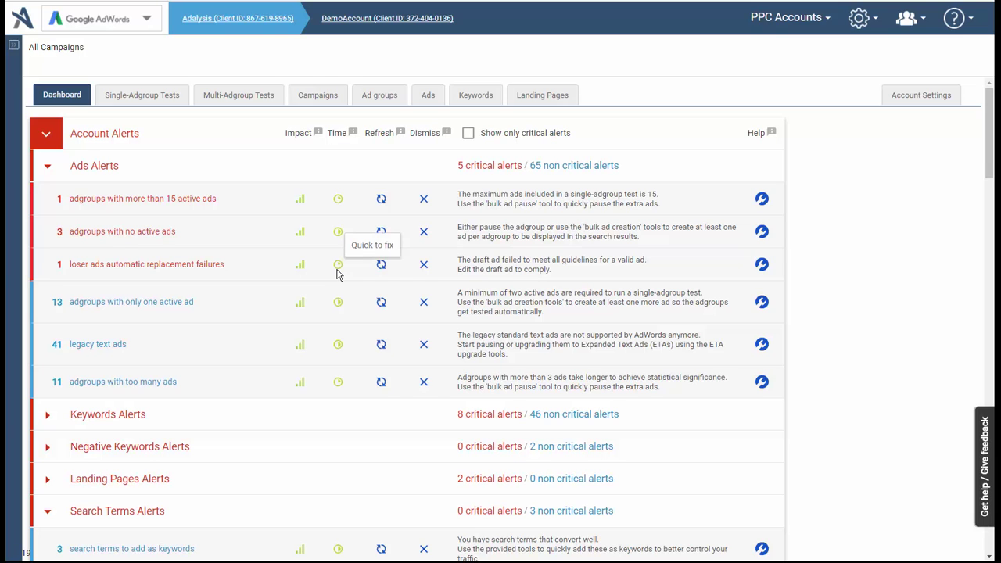
Review the alert categories down to Quality Score Alerts, then switch the critical-only filter on and off again.
{"action": "scroll", "coordinate": [245, 340], "scroll_direction": "down", "scroll_amount": 4}
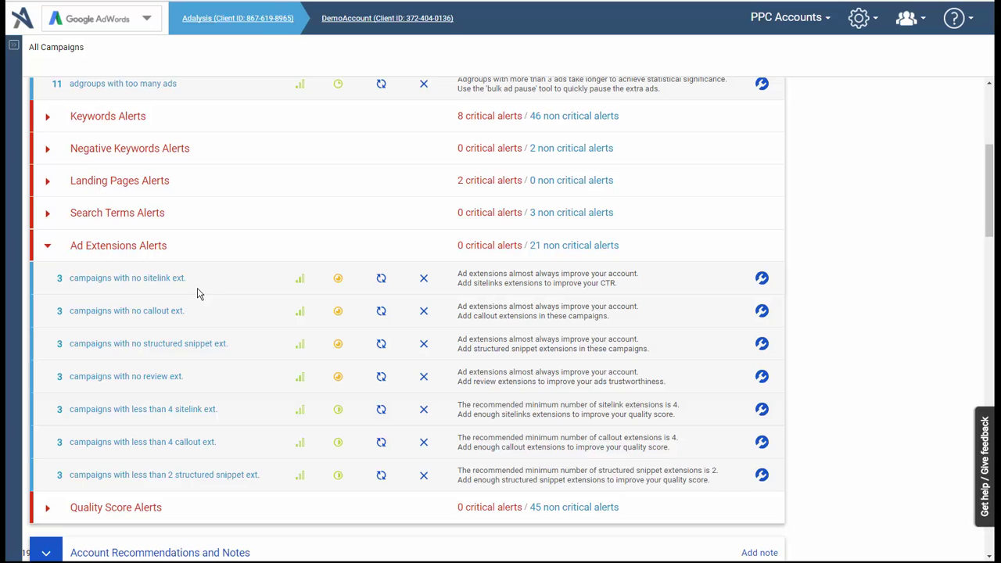
{"action": "scroll", "coordinate": [268, 436], "scroll_direction": "up", "scroll_amount": 4}
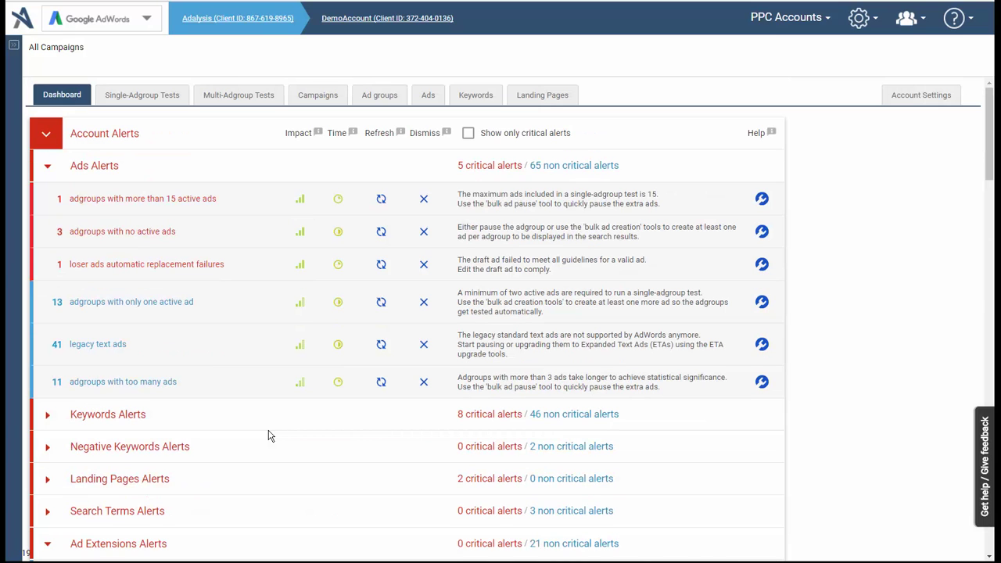
{"action": "left_click", "coordinate": [469, 133]}
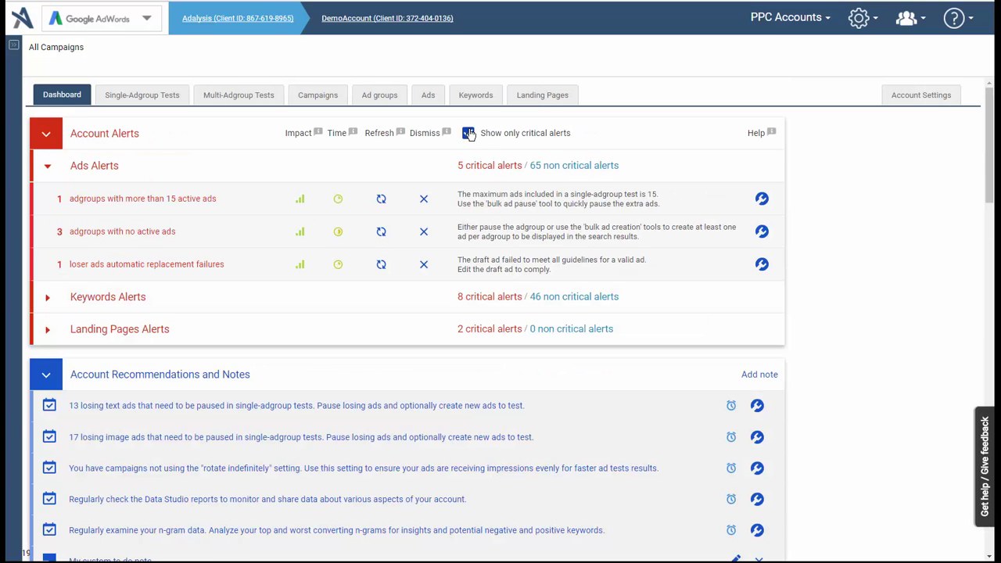
{"action": "left_click", "coordinate": [469, 133]}
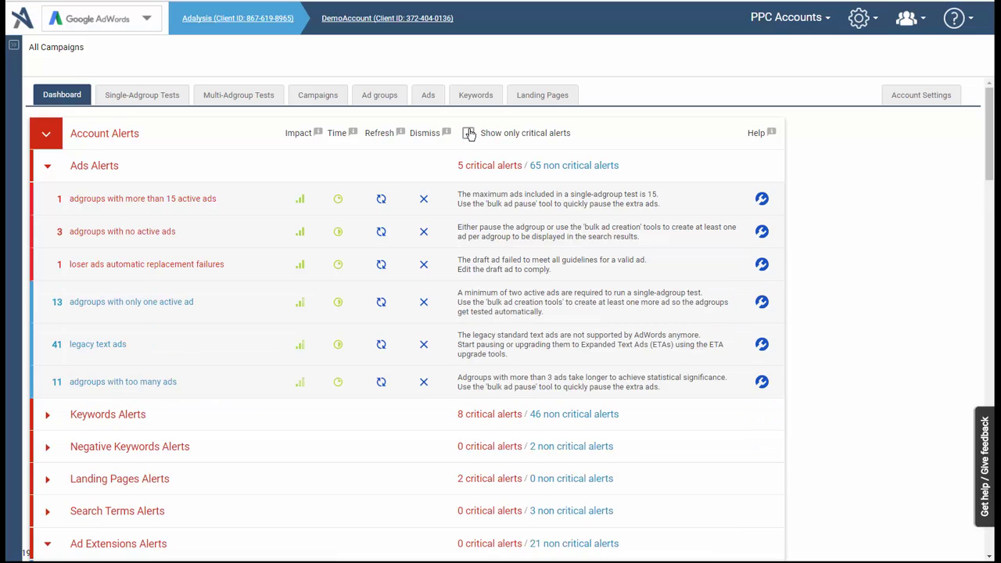